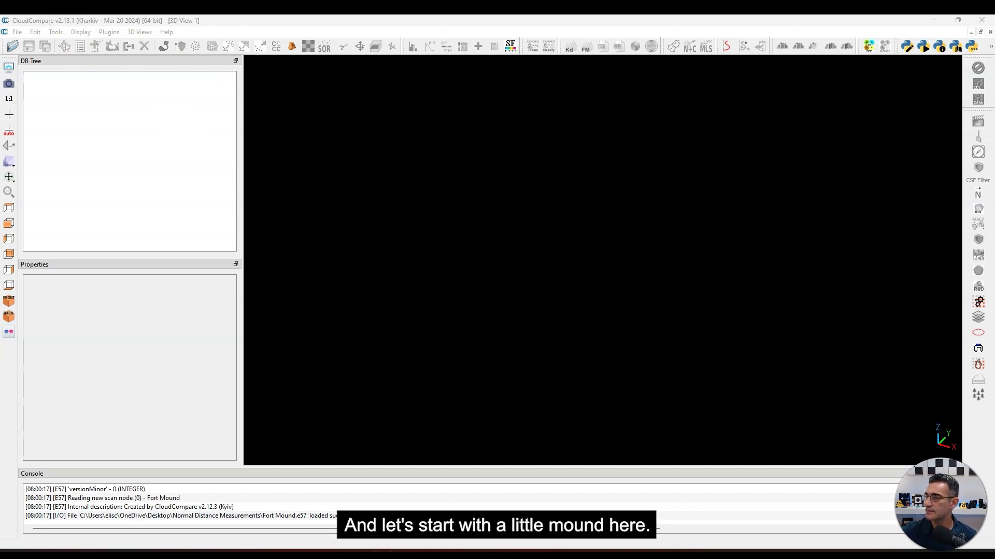
# Load Fort Mound.e57 and orbit the mound to inspect it from top-down and corner views.
pyautogui.moveTo(520, 230); pyautogui.dragTo(444, 224)
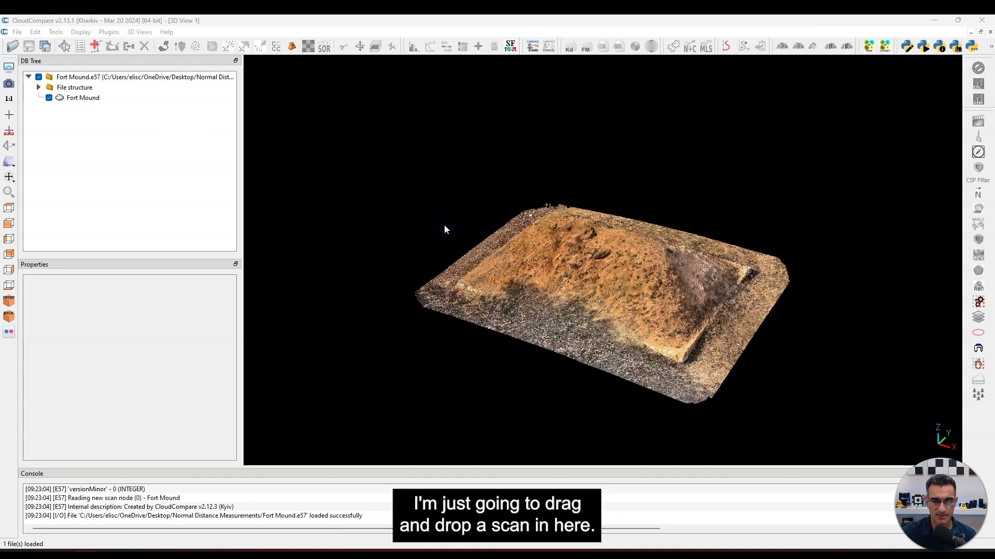
pyautogui.moveTo(640, 389); pyautogui.dragTo(661, 324)
pyautogui.scroll(5, 626, 300)
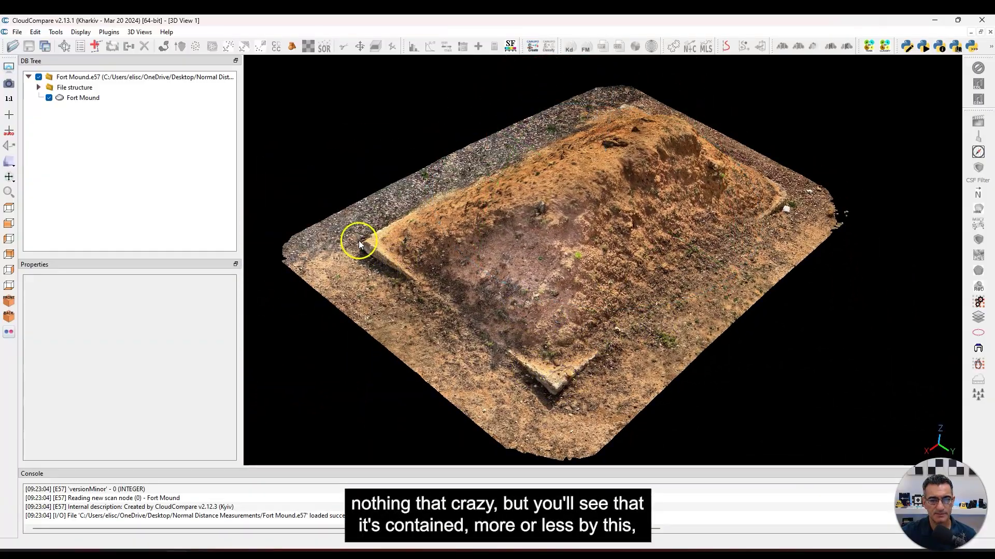
pyautogui.moveTo(558, 409); pyautogui.dragTo(533, 356)
pyautogui.scroll(5, 532, 362)
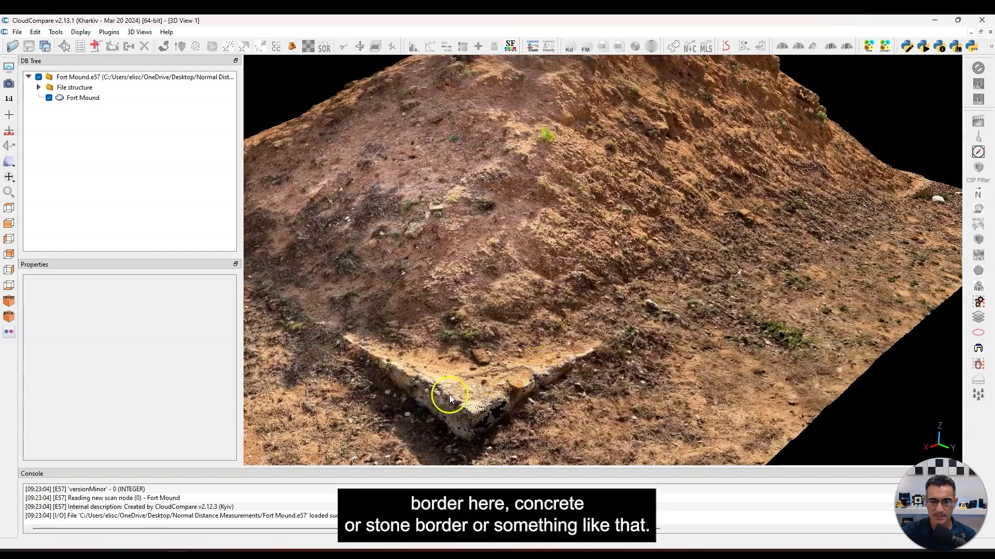
pyautogui.scroll(-5, 593, 303)
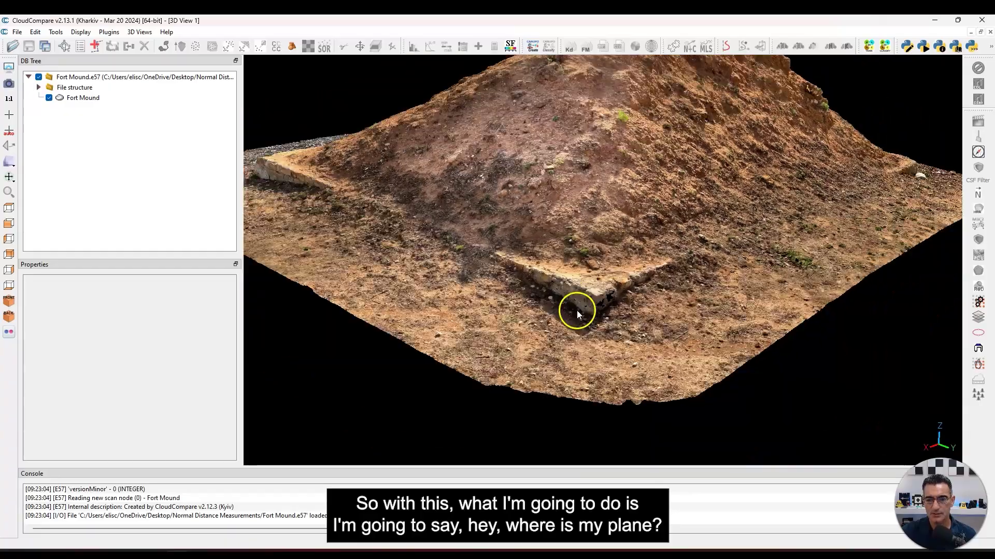
pyautogui.scroll(-3, 576, 309)
pyautogui.moveTo(577, 310); pyautogui.dragTo(583, 249)
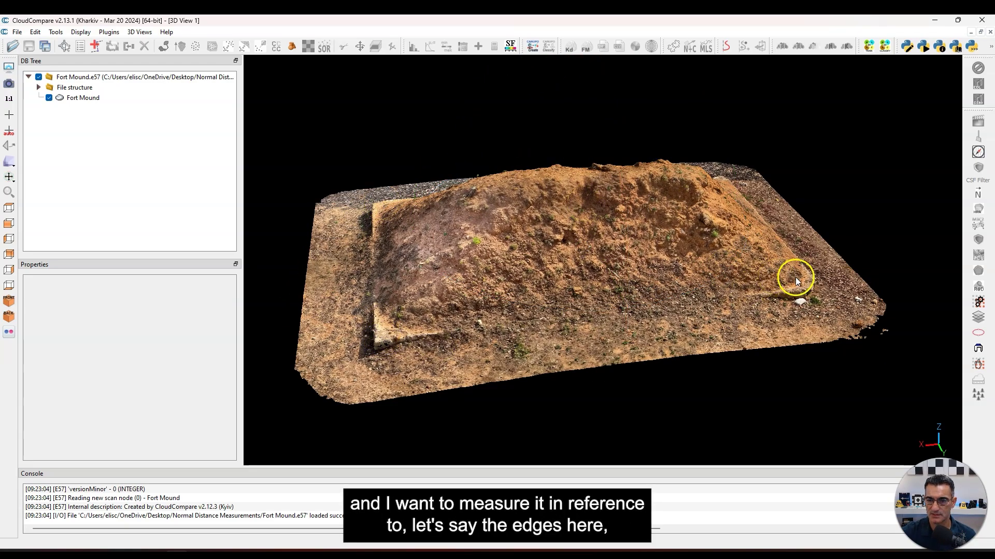
pyautogui.moveTo(668, 266); pyautogui.dragTo(614, 329)
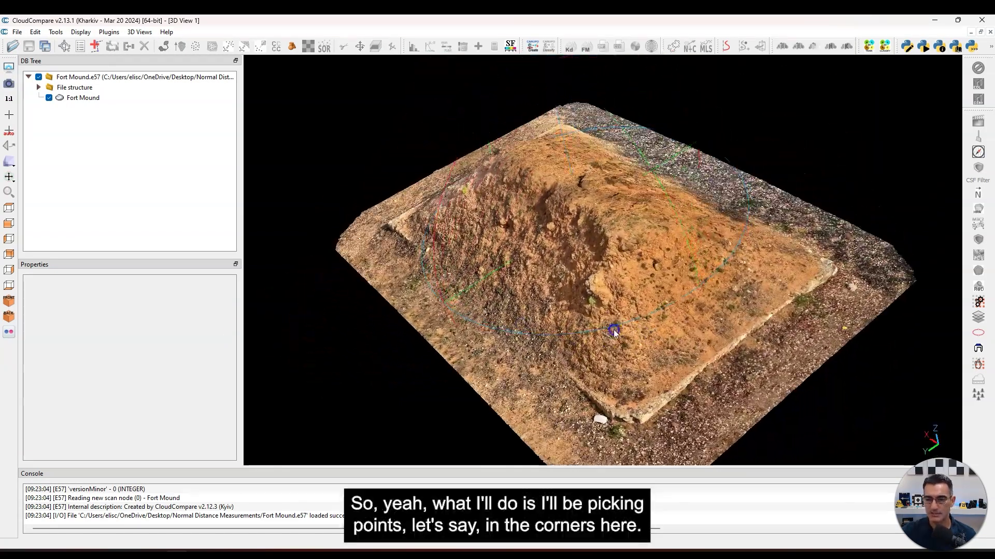
# Select the Fort Mound cloud in the DB Tree and start an MPlane plane-distance measurement.
pyautogui.click(637, 410)
pyautogui.click(826, 270)
pyautogui.click(372, 266)
pyautogui.moveTo(463, 361); pyautogui.dragTo(695, 224)
pyautogui.click(496, 413)
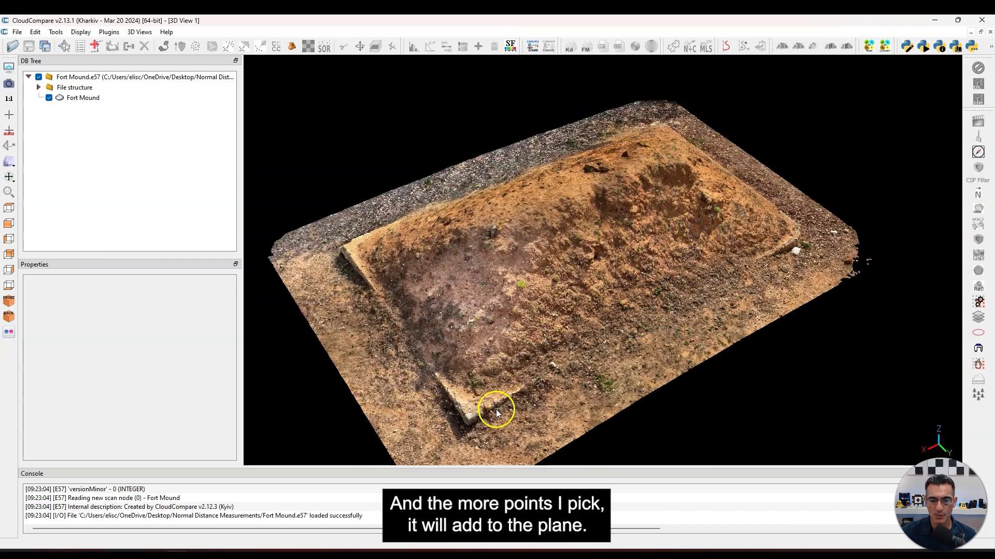
pyautogui.moveTo(356, 252); pyautogui.dragTo(435, 328)
pyautogui.click(654, 332)
pyautogui.moveTo(654, 332); pyautogui.dragTo(469, 285)
pyautogui.click(81, 99)
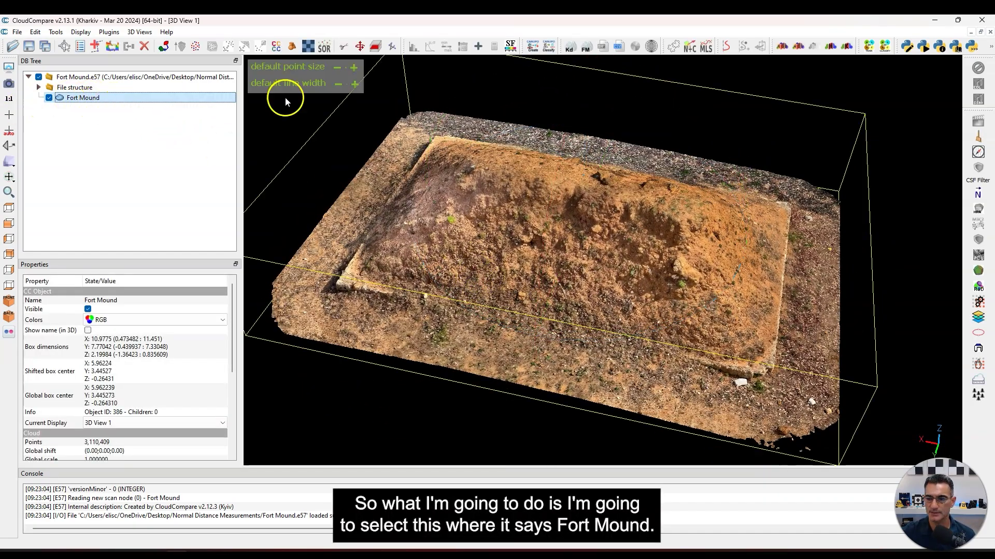
pyautogui.click(978, 383)
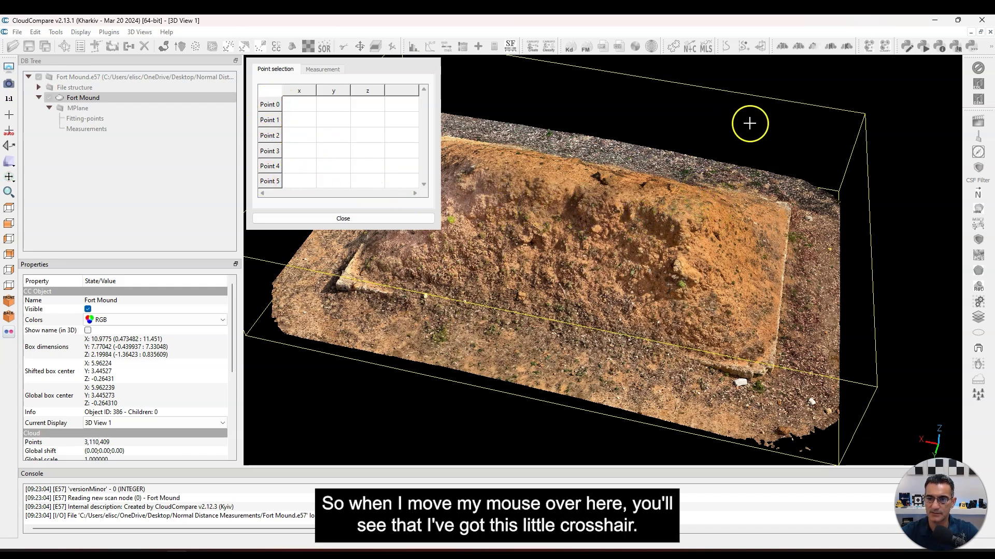
pyautogui.scroll(-5, 632, 278)
pyautogui.moveTo(595, 311); pyautogui.dragTo(619, 280)
pyautogui.scroll(2, 671, 360)
pyautogui.scroll(4, 526, 317)
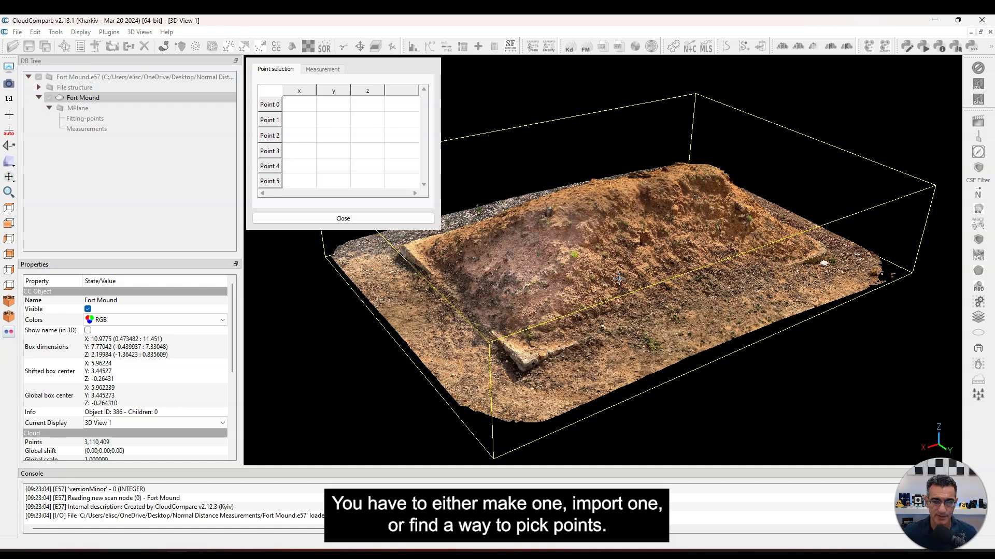
pyautogui.moveTo(603, 347); pyautogui.dragTo(566, 389)
pyautogui.scroll(5, 566, 388)
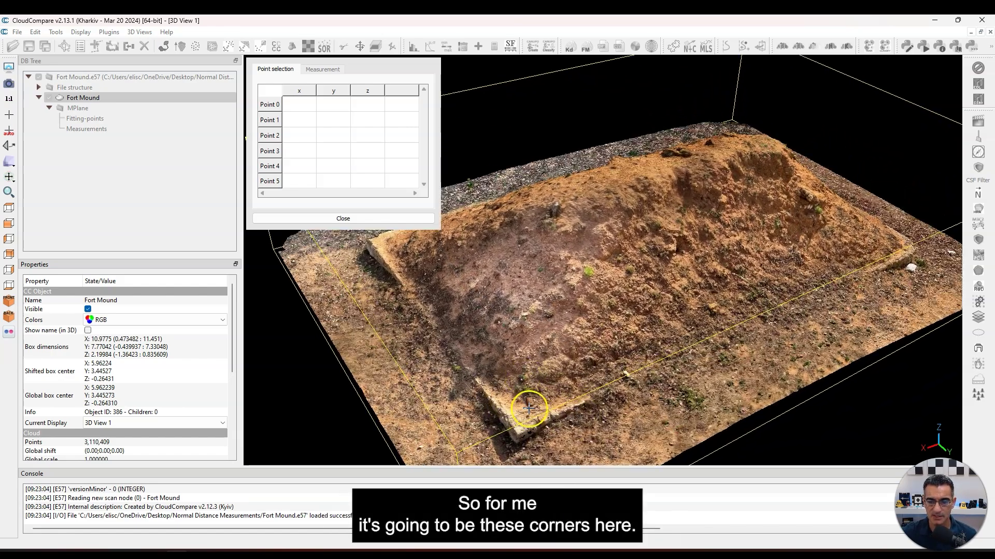
# Pick the first two border corners, at (10.090, 5.823, −0.807) and (10.079, 1.018, −0.807).
pyautogui.click(510, 418)
pyautogui.moveTo(510, 418); pyautogui.dragTo(772, 215)
pyautogui.moveTo(480, 130); pyautogui.dragTo(887, 144)
pyautogui.scroll(5, 661, 327)
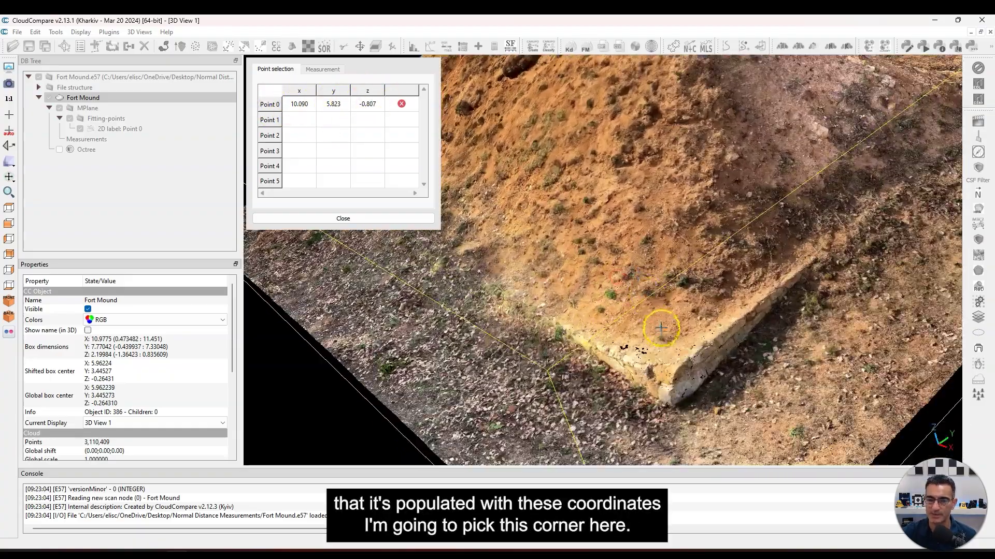
pyautogui.click(670, 361)
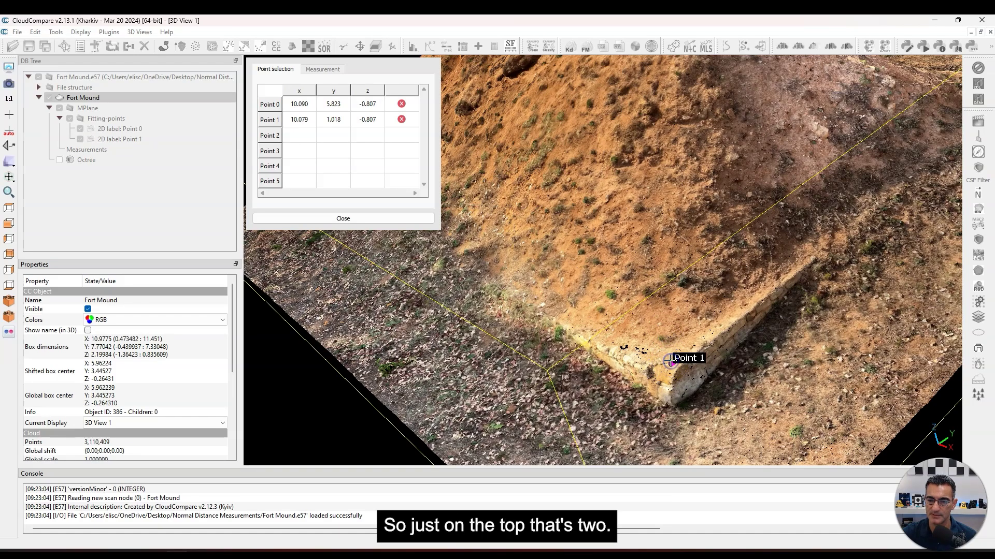
# Orbit around the mound and pick the third border corner to fit the plane.
pyautogui.scroll(-5, 670, 353)
pyautogui.moveTo(668, 337); pyautogui.dragTo(611, 252)
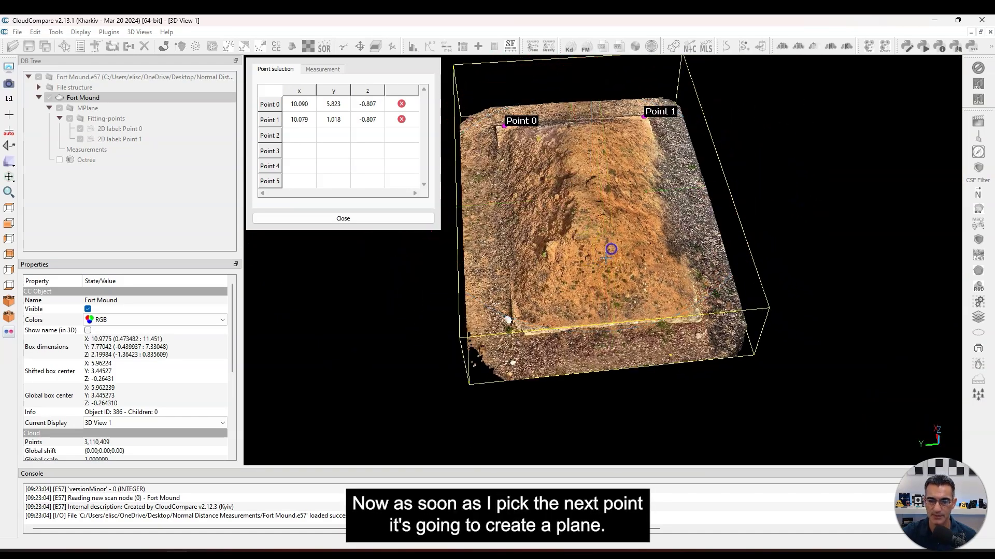
pyautogui.scroll(5, 593, 295)
pyautogui.scroll(3, 593, 296)
pyautogui.moveTo(575, 306); pyautogui.dragTo(539, 289)
pyautogui.moveTo(697, 264); pyautogui.dragTo(689, 280)
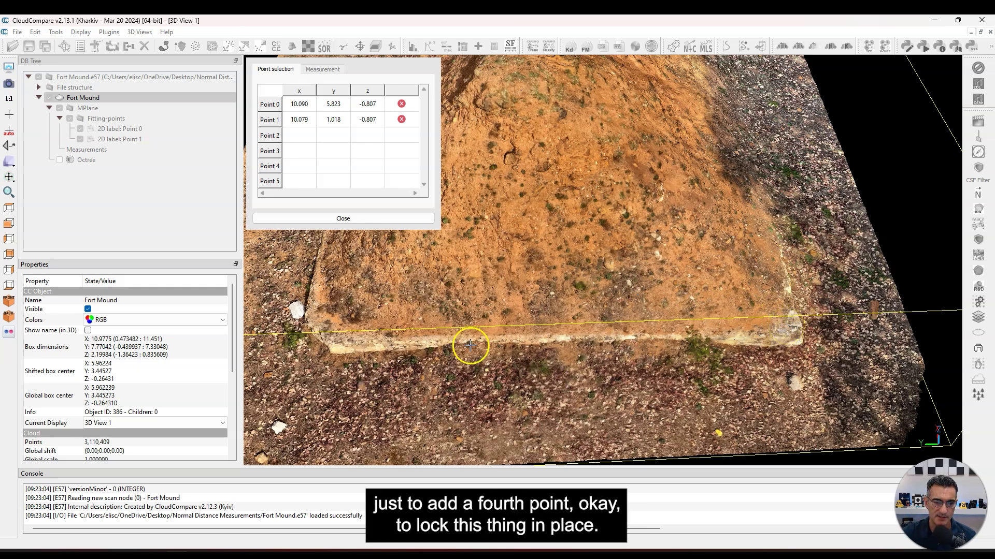
pyautogui.click(329, 332)
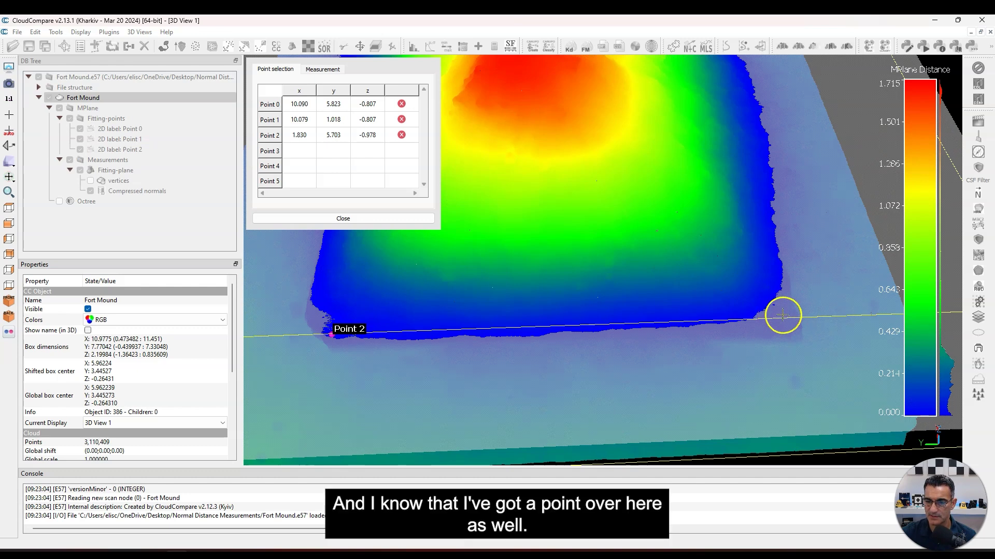
# Add the right corner as Point 3 and view the distance-coloured mound obliquely.
pyautogui.click(780, 316)
pyautogui.moveTo(733, 307); pyautogui.dragTo(599, 327)
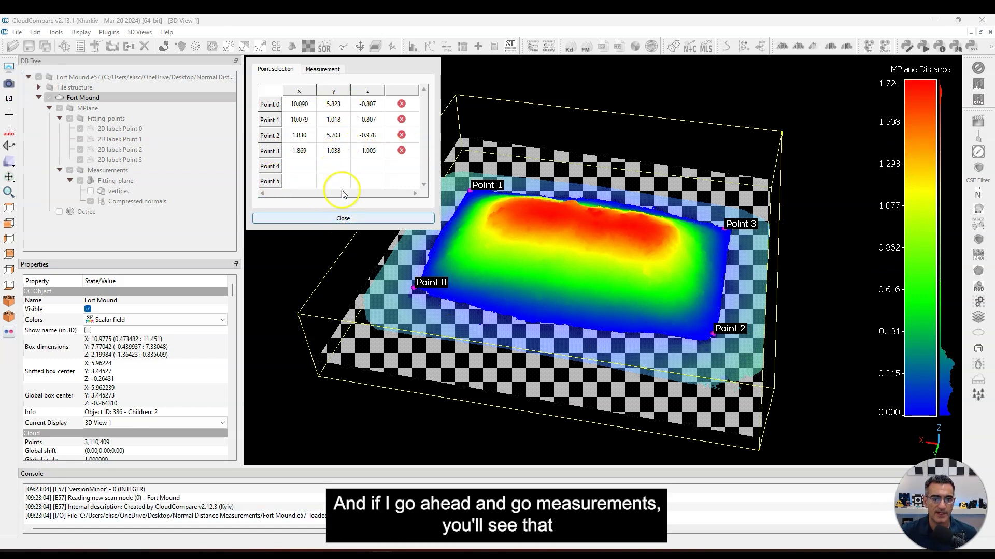
# Switch the MPlane measurement to unsigned distances, giving a 0.000 to 1.724 scale.
pyautogui.click(319, 69)
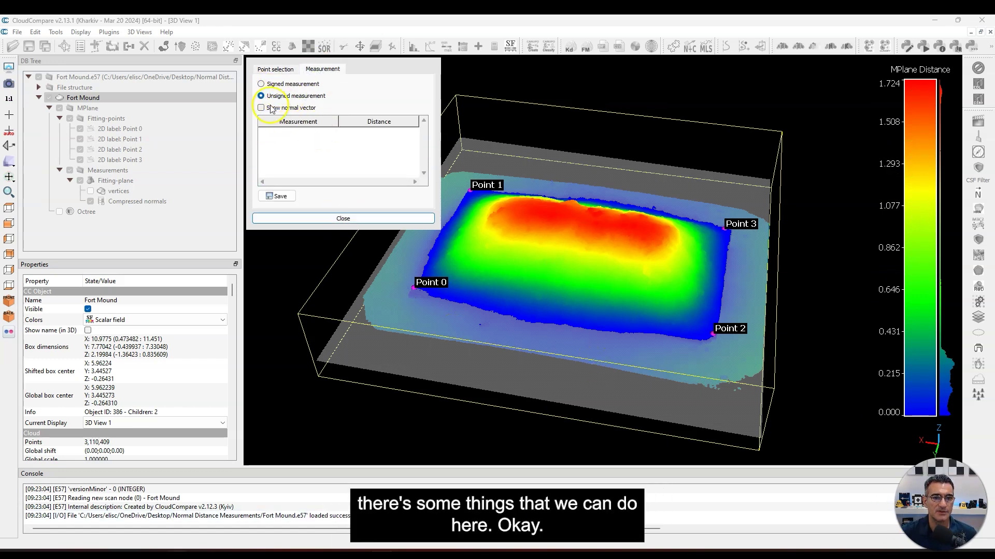
pyautogui.click(261, 84)
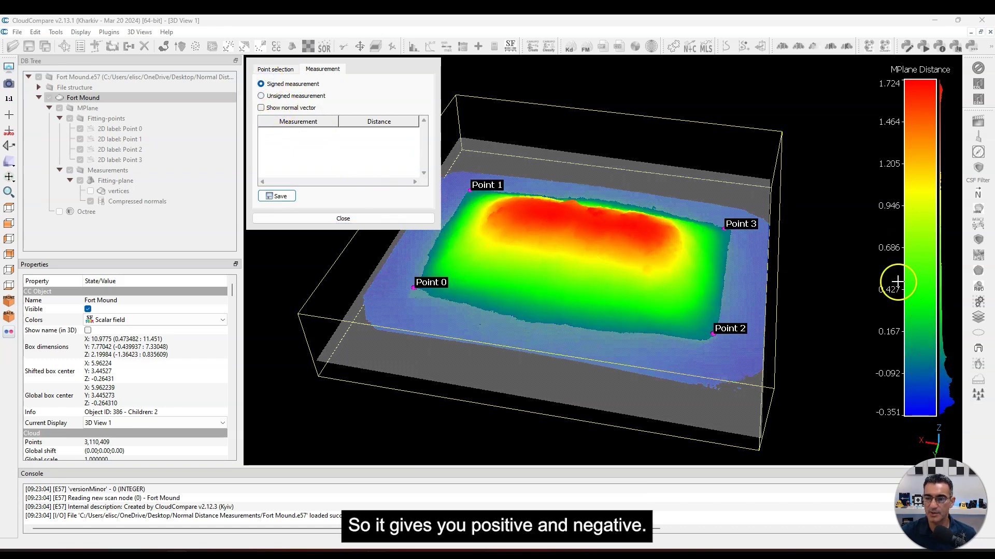
pyautogui.click(305, 99)
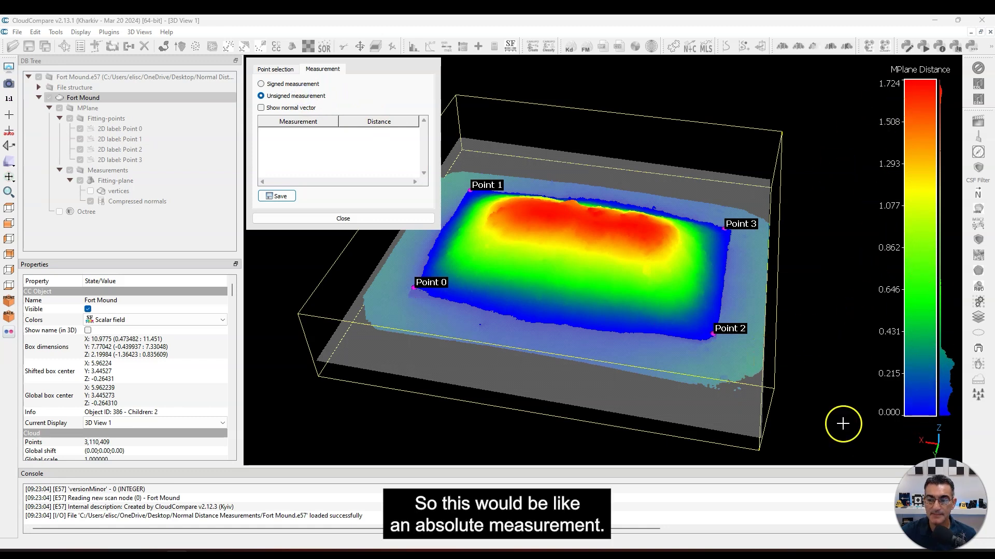
# Orbit the coloured mound from a low side view to directly above.
pyautogui.moveTo(537, 315); pyautogui.dragTo(573, 221)
pyautogui.moveTo(382, 295); pyautogui.dragTo(646, 251)
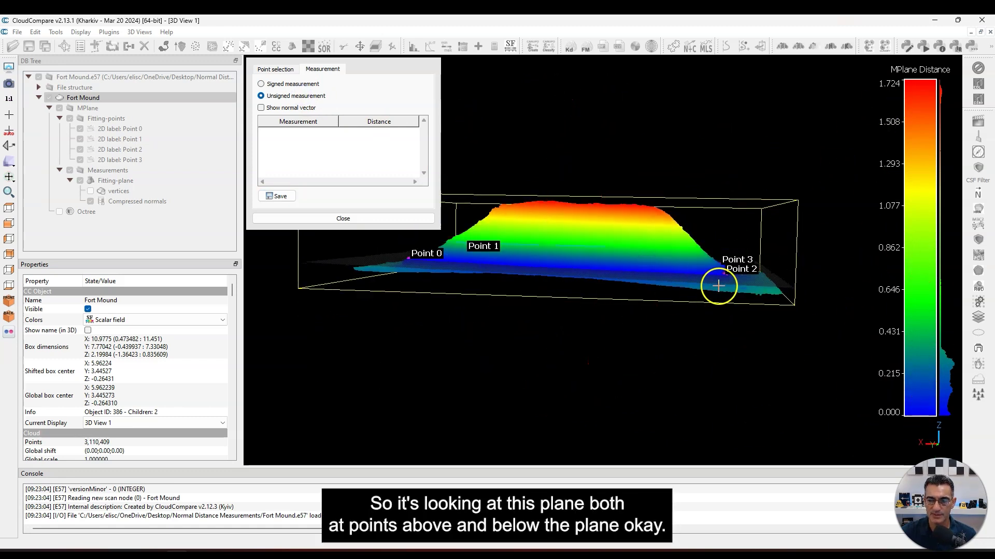
pyautogui.moveTo(646, 243); pyautogui.dragTo(608, 333)
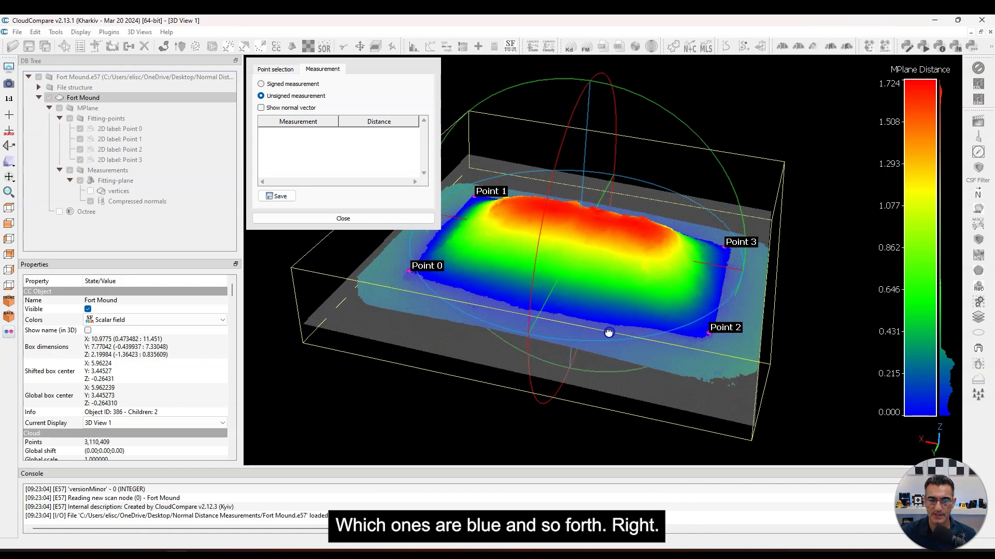
# Display the fitted plane's normal vector and orbit around it.
pyautogui.click(282, 107)
pyautogui.moveTo(635, 257); pyautogui.dragTo(539, 309)
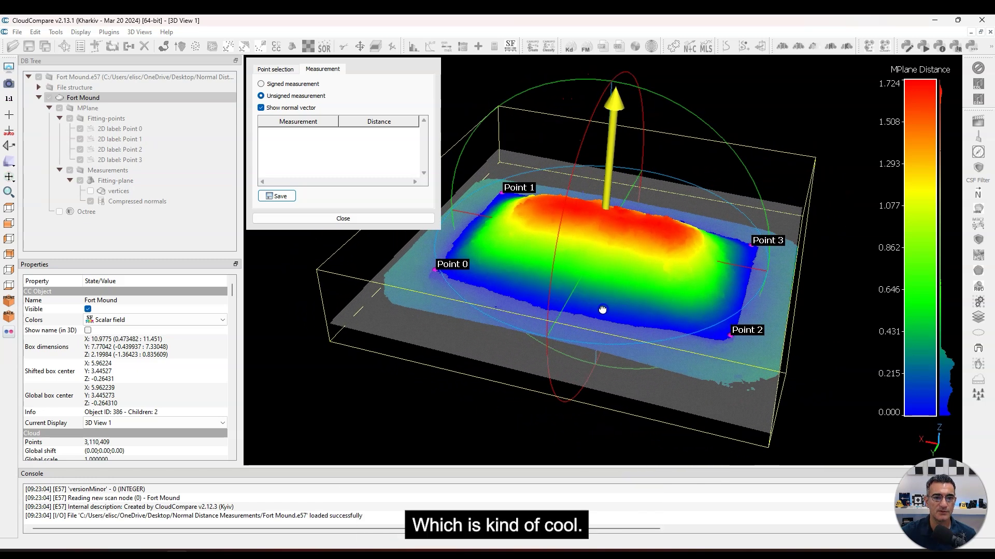
pyautogui.click(309, 125)
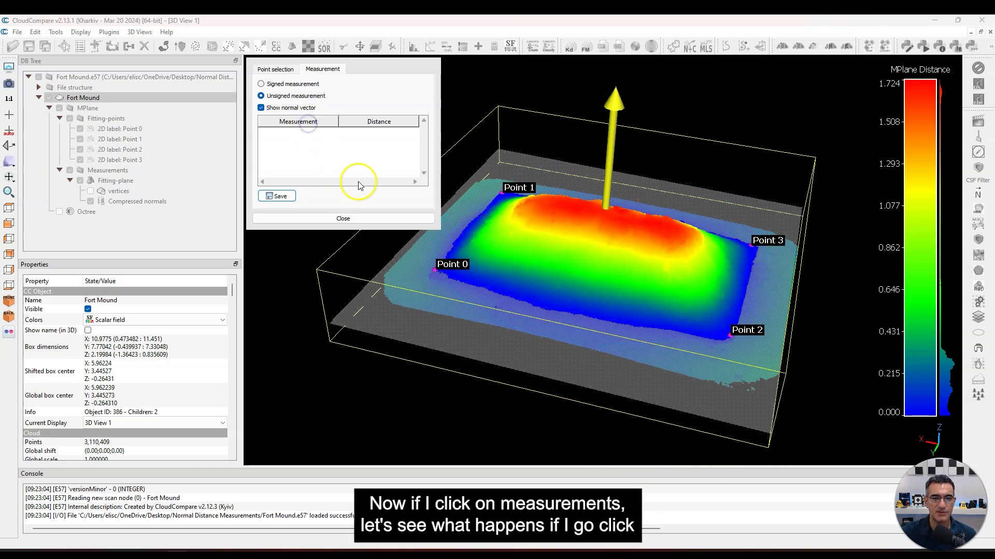
# Measure four plane distances (0.600, 0.595, 1.601, 1.483) and open Save Measurements.
pyautogui.click(487, 243)
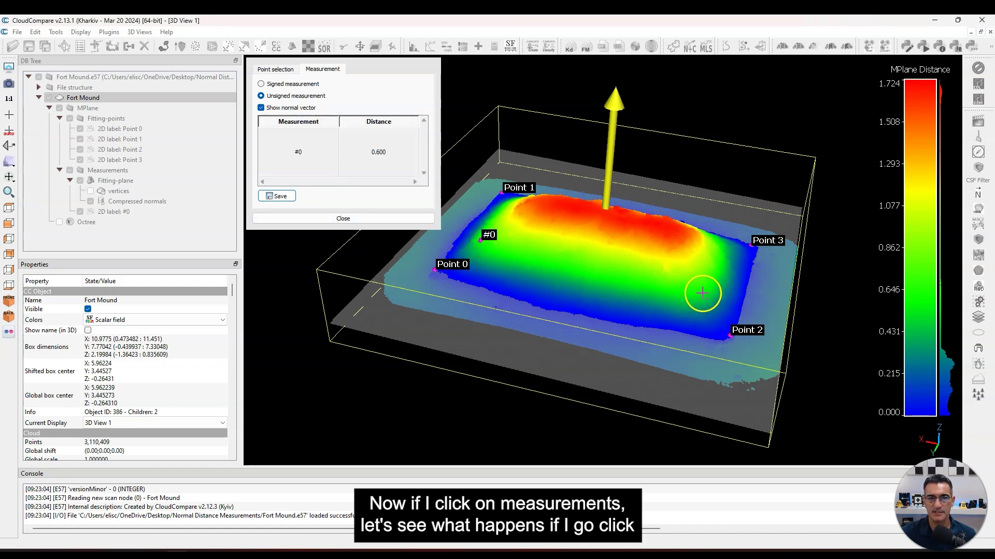
pyautogui.click(700, 291)
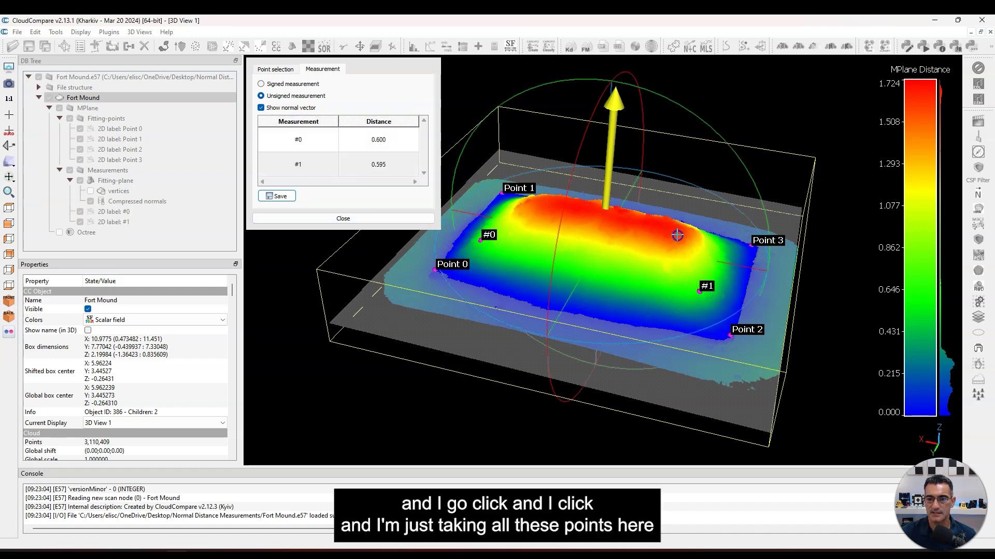
pyautogui.click(618, 223)
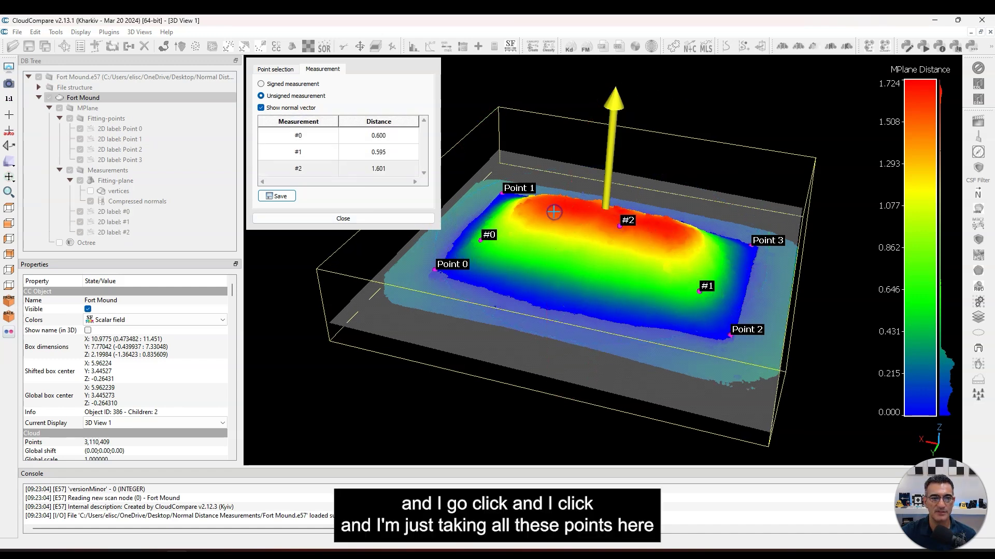
pyautogui.click(678, 241)
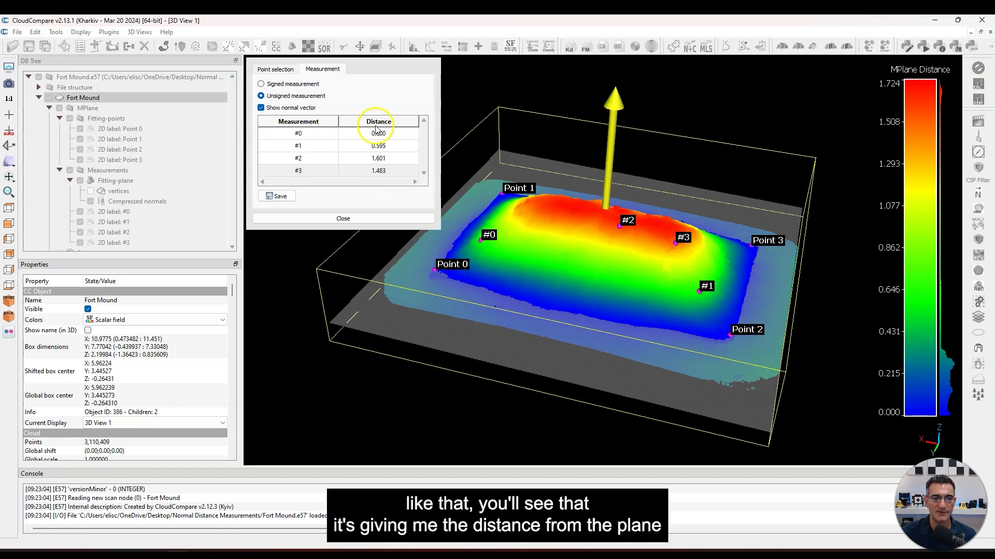
pyautogui.click(277, 196)
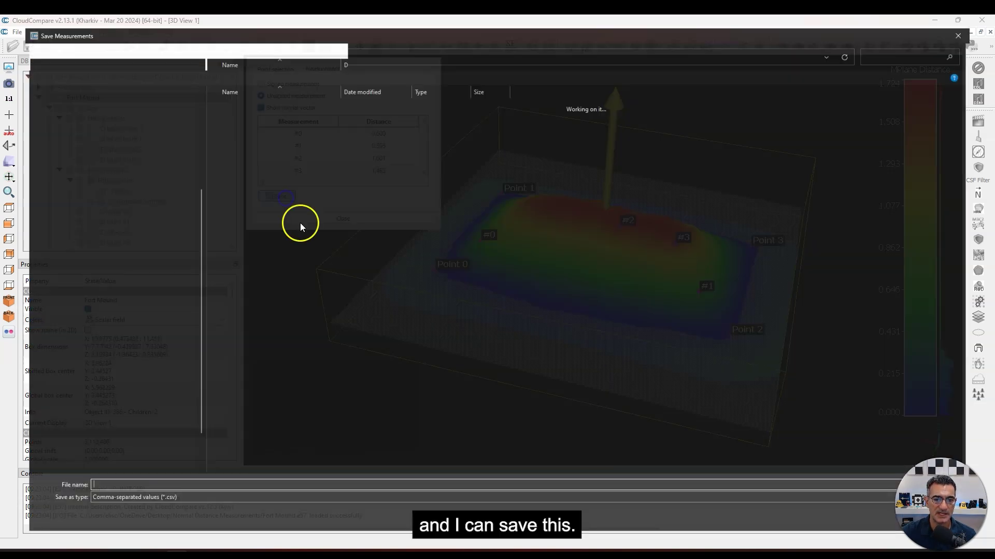
# Confirm the Desktop CSV save option, cancel without saving, and close the plane measurement panel.
pyautogui.scroll(3, 62, 204)
pyautogui.click(39, 136)
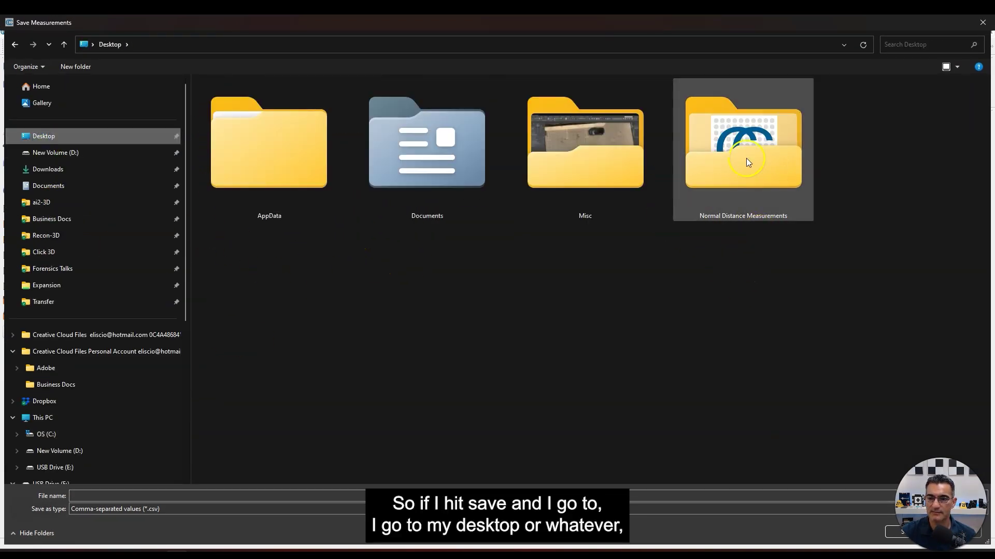
pyautogui.click(154, 510)
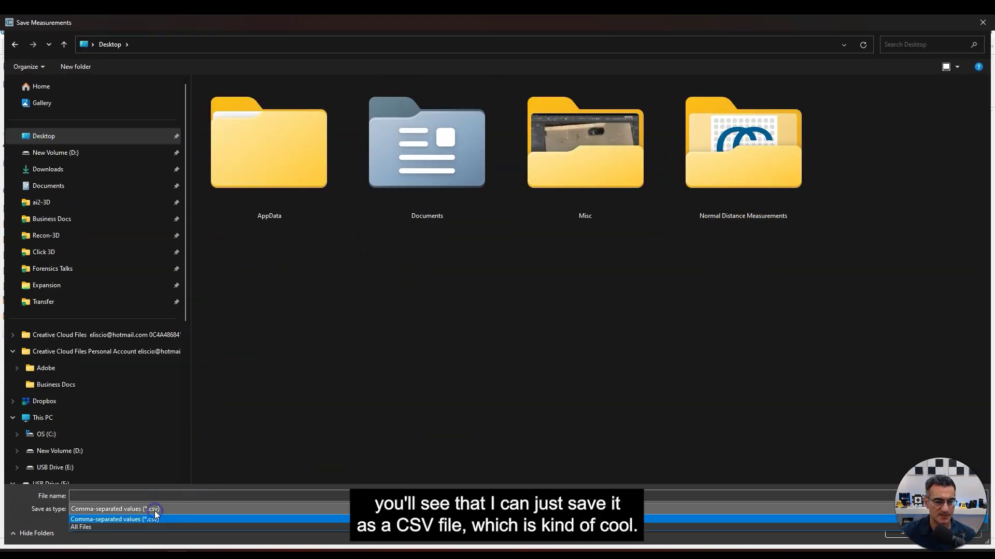
pyautogui.click(154, 511)
pyautogui.press('Escape')
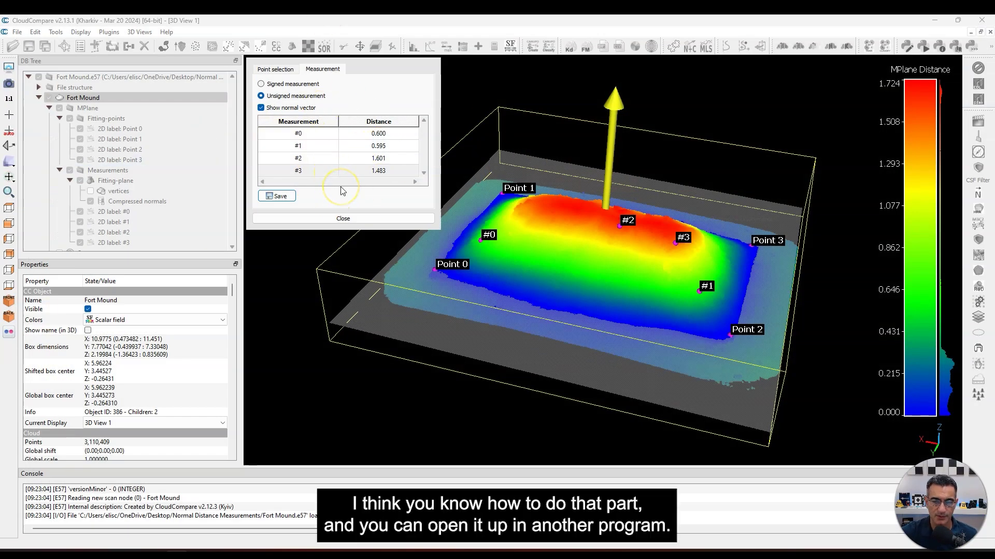
pyautogui.moveTo(651, 251); pyautogui.dragTo(683, 265)
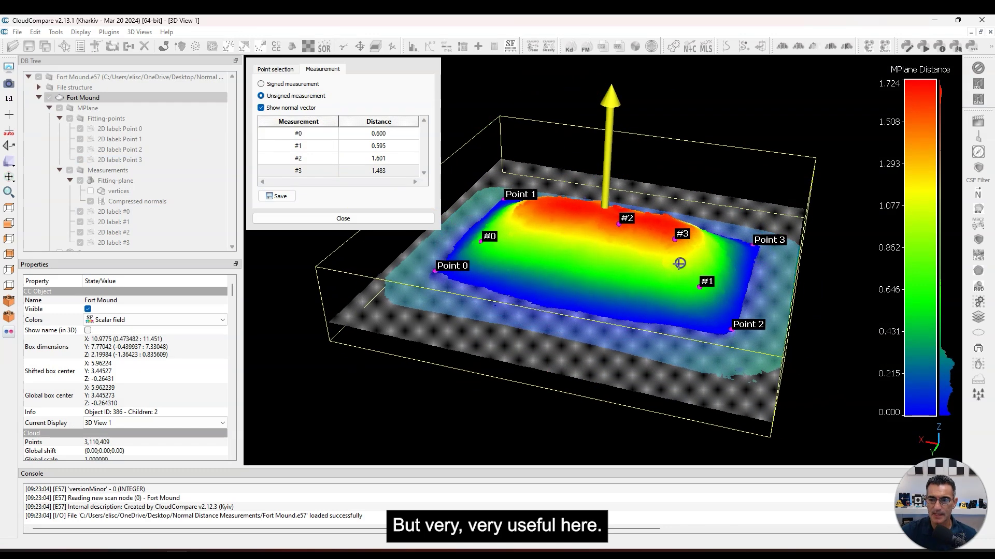
pyautogui.click(376, 218)
pyautogui.moveTo(609, 237); pyautogui.dragTo(638, 278)
pyautogui.click(342, 177)
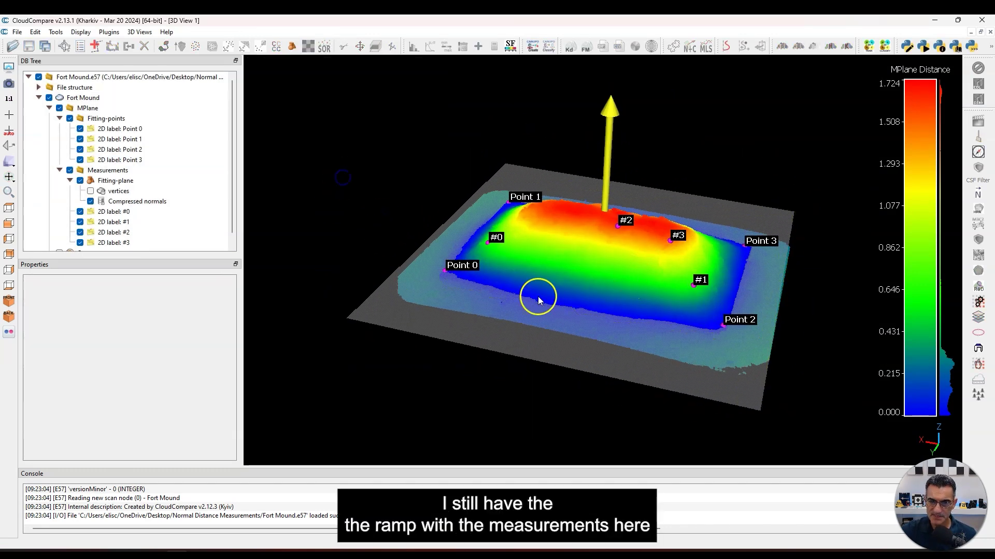
pyautogui.moveTo(656, 222); pyautogui.dragTo(527, 153)
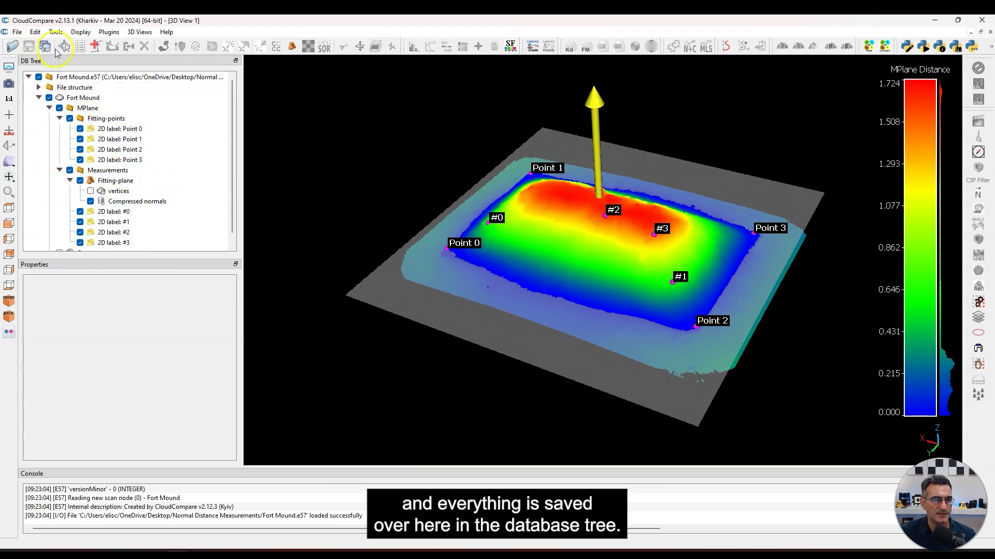
pyautogui.moveTo(528, 233); pyautogui.dragTo(578, 217)
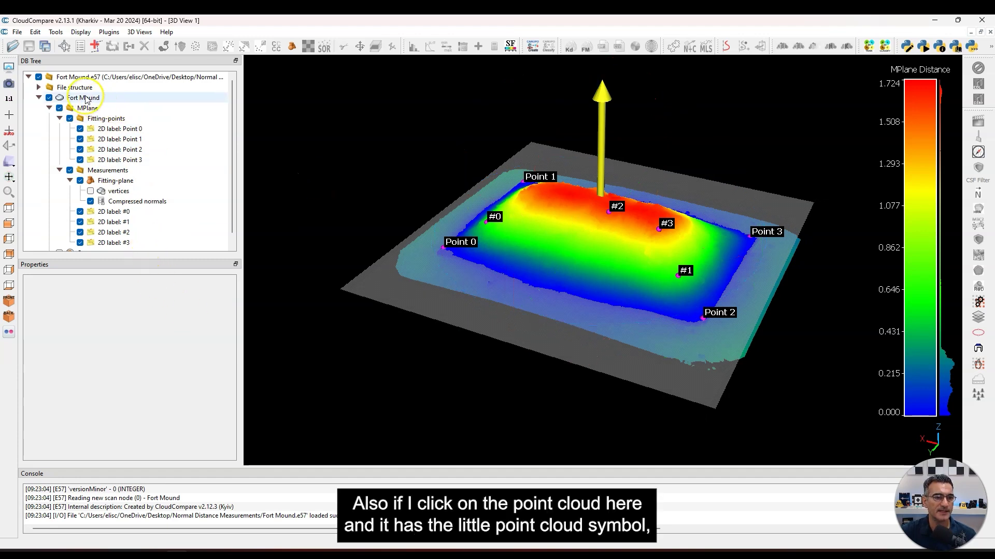
pyautogui.click(58, 103)
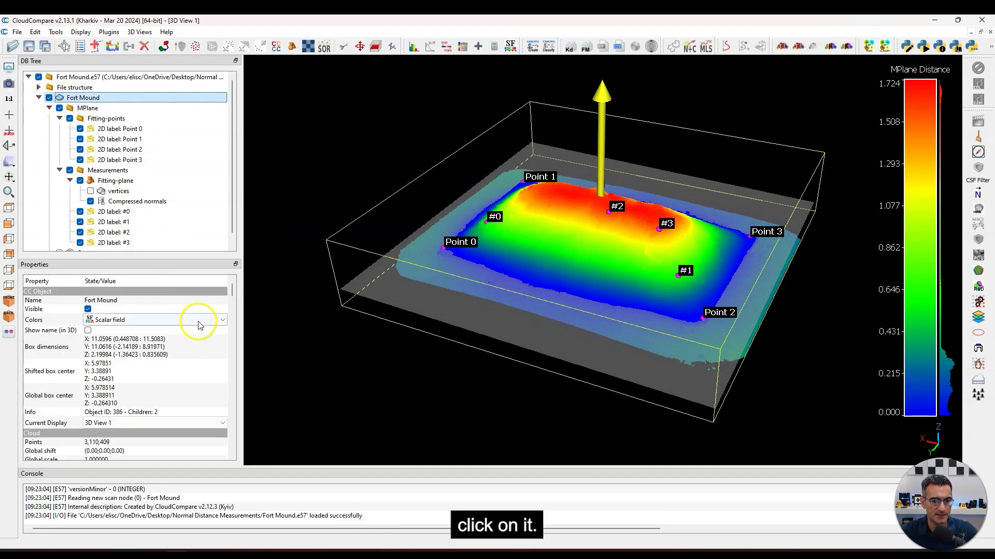
# Try MPlane Distance saturation limits 0.553–1.345, ending with the full 0–1.724 range.
pyautogui.moveTo(232, 292); pyautogui.dragTo(237, 418)
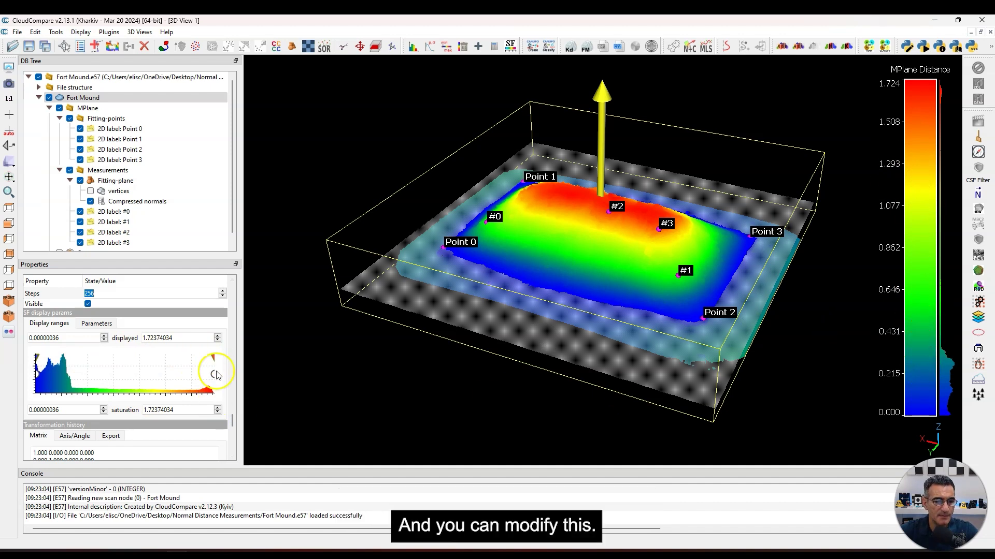
pyautogui.moveTo(212, 358)
pyautogui.mouseDown()
pyautogui.moveTo(116, 366)
pyautogui.moveTo(213, 366)
pyautogui.mouseUp()
pyautogui.moveTo(36, 359)
pyautogui.mouseDown()
pyautogui.moveTo(104, 358)
pyautogui.moveTo(24, 358)
pyautogui.mouseUp()
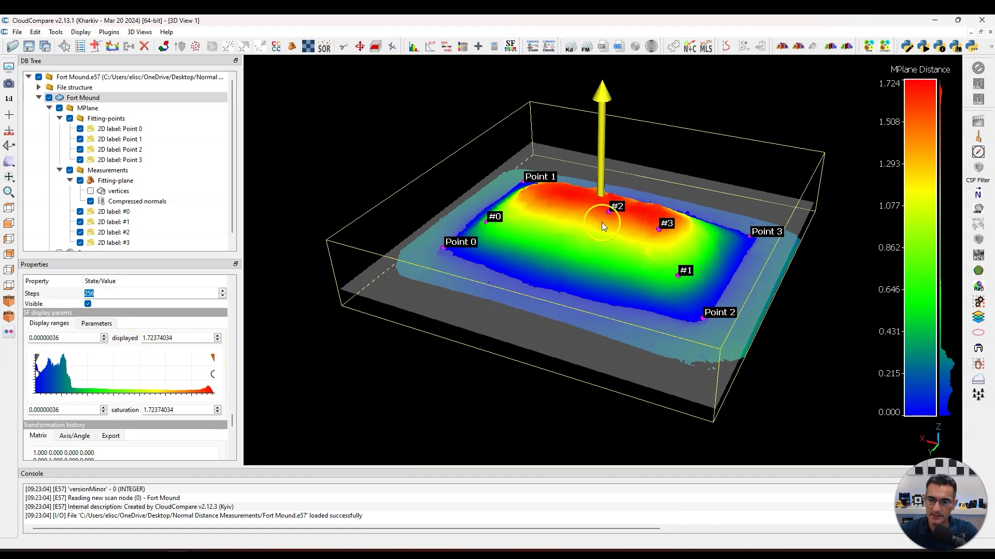
pyautogui.moveTo(620, 250); pyautogui.dragTo(590, 285)
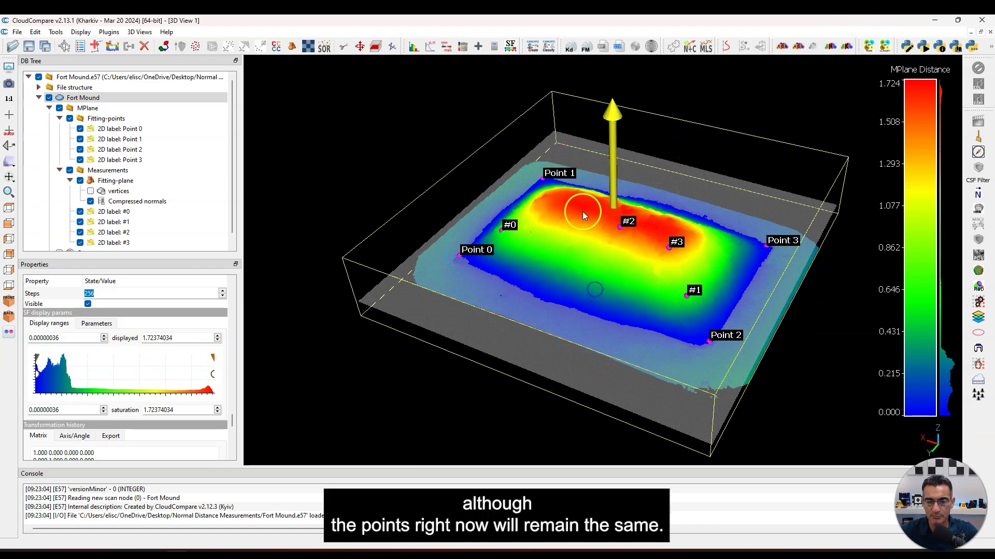
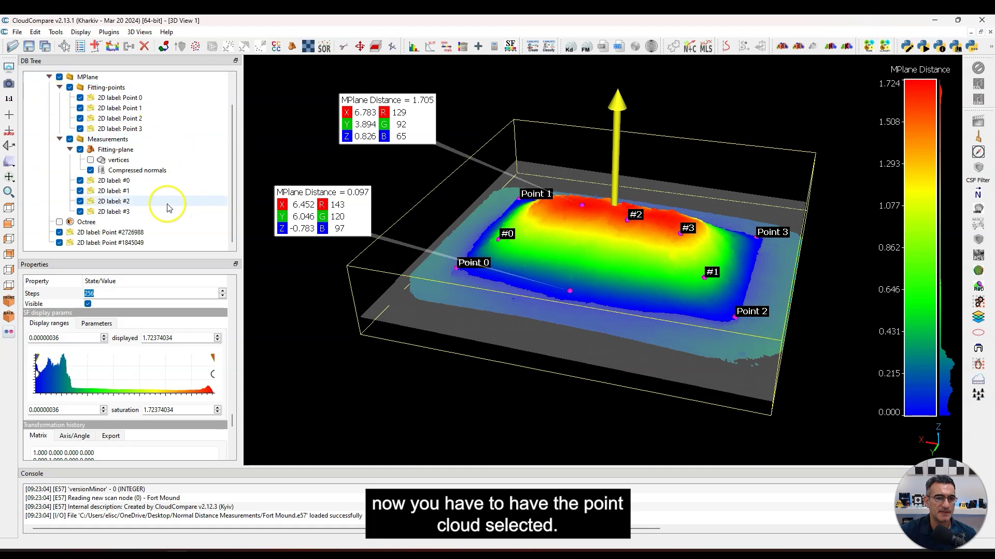
pyautogui.scroll(1, 166, 204)
pyautogui.click(78, 99)
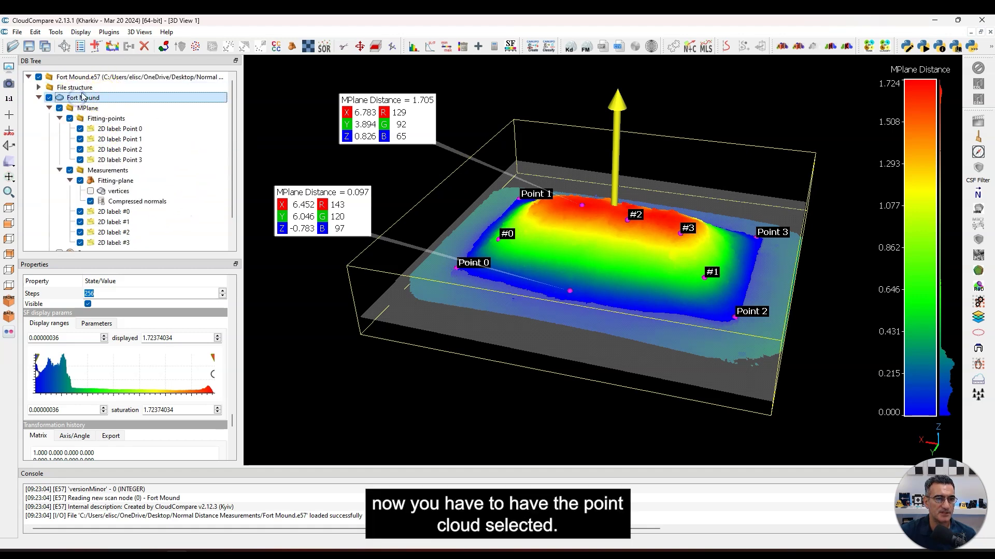
pyautogui.moveTo(293, 65)
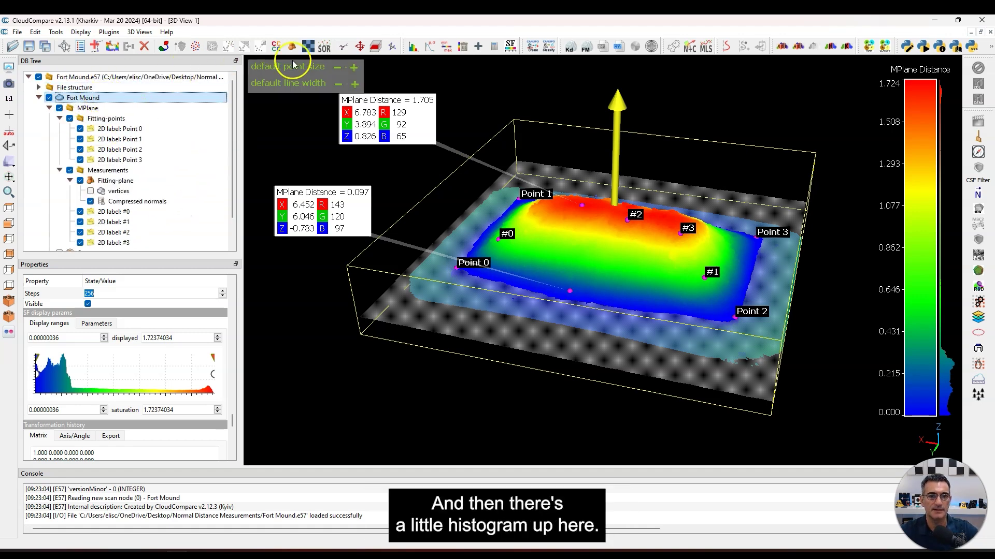
pyautogui.click(412, 48)
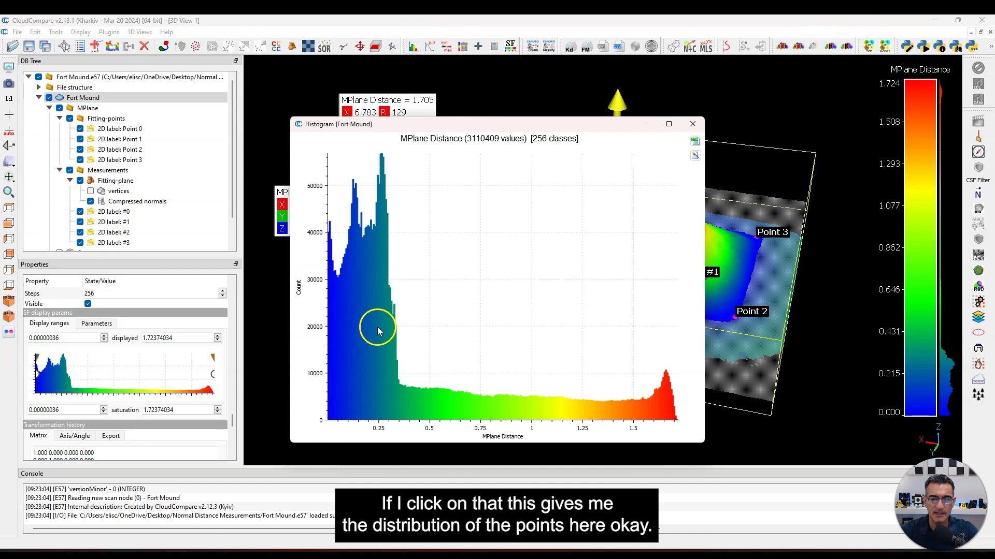
pyautogui.moveTo(518, 123); pyautogui.dragTo(663, 94)
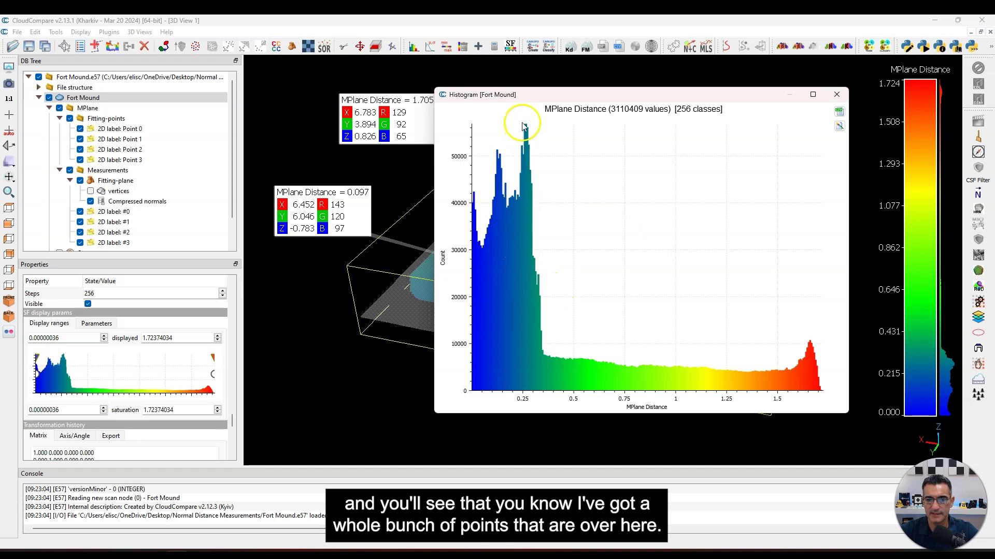
pyautogui.moveTo(523, 126)
pyautogui.mouseDown()
pyautogui.moveTo(517, 133)
pyautogui.moveTo(539, 155)
pyautogui.moveTo(606, 166)
pyautogui.moveTo(541, 174)
pyautogui.moveTo(760, 178)
pyautogui.moveTo(544, 205)
pyautogui.mouseUp()
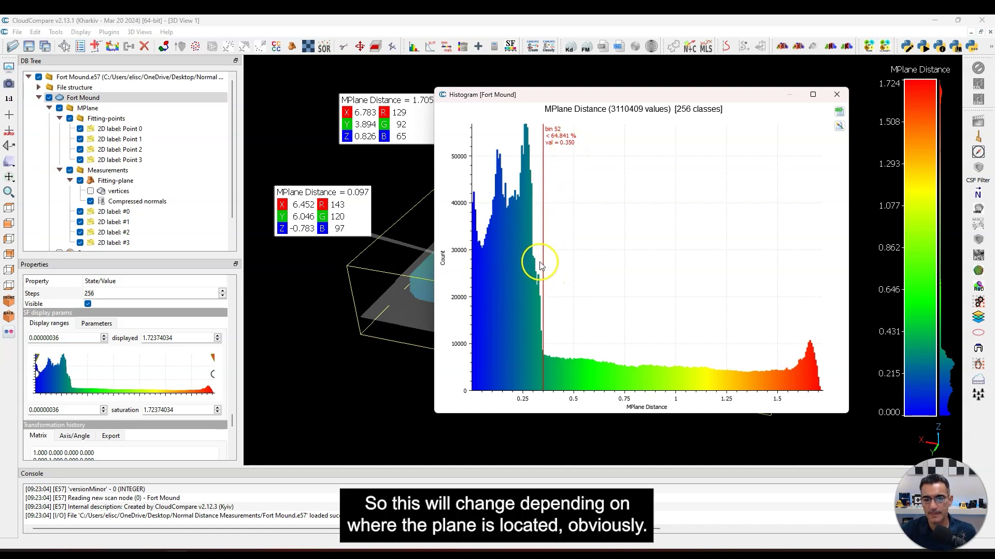
pyautogui.click(829, 93)
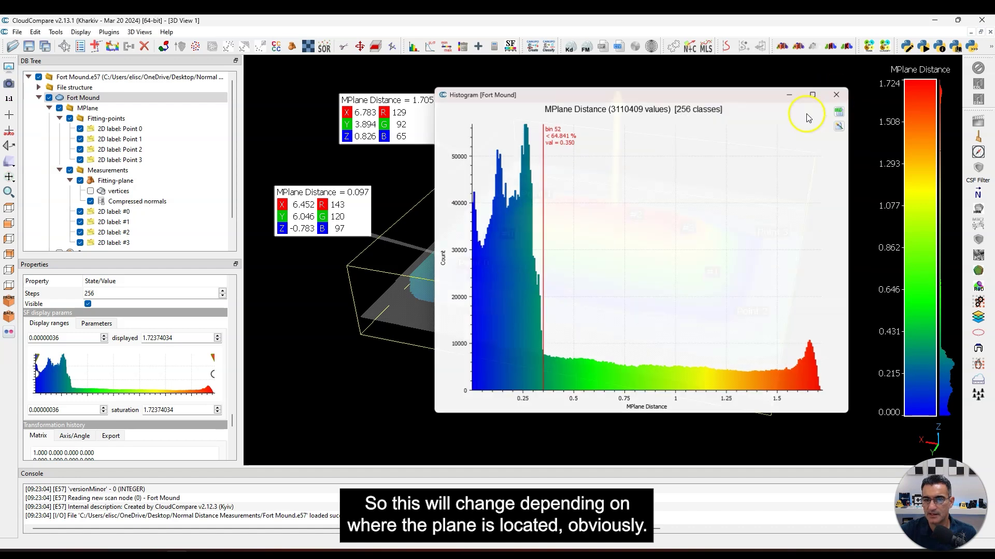
pyautogui.moveTo(577, 288); pyautogui.dragTo(597, 294)
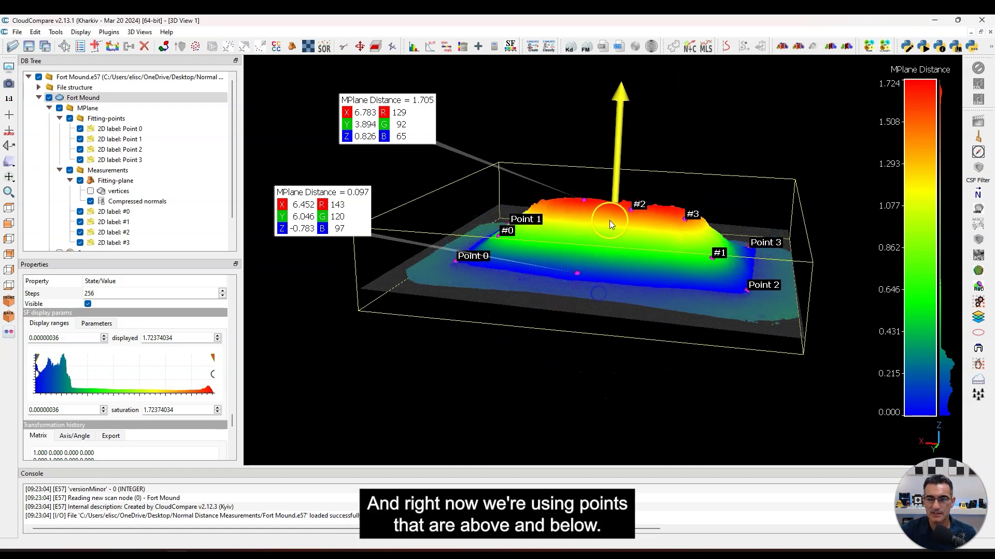
pyautogui.moveTo(607, 240); pyautogui.dragTo(578, 291)
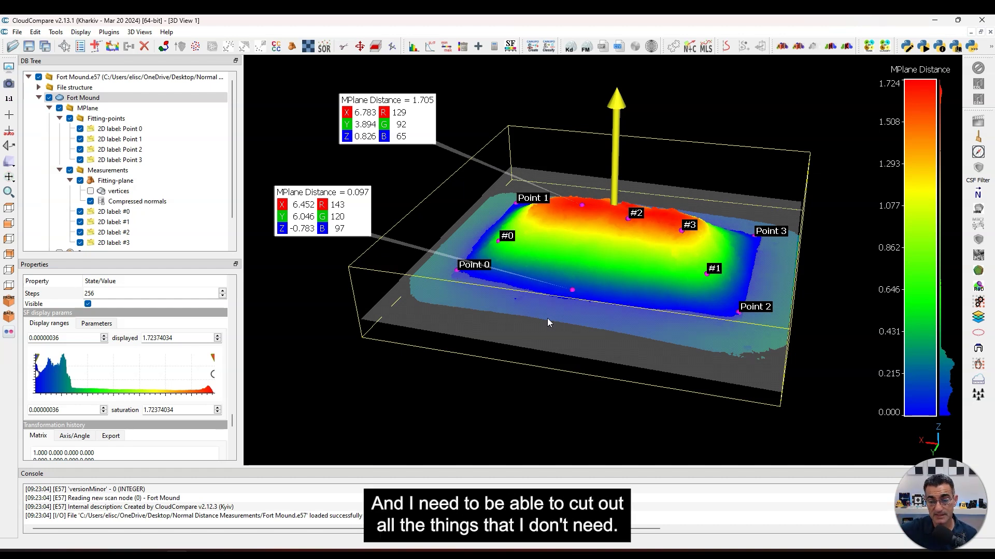
pyautogui.click(695, 100)
pyautogui.moveTo(625, 247); pyautogui.dragTo(625, 254)
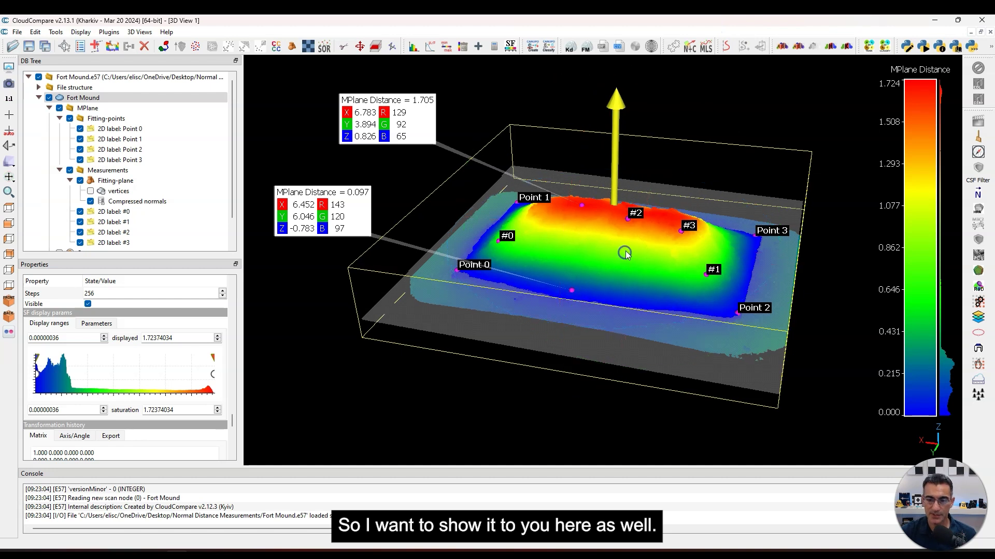
pyautogui.moveTo(234, 196); pyautogui.dragTo(236, 122)
pyautogui.click(492, 259)
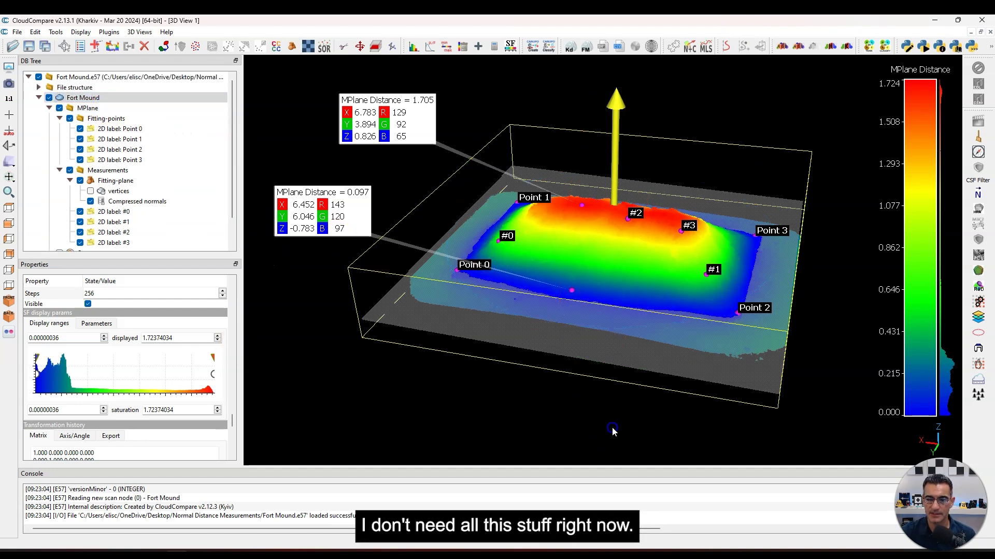
# Delete the MPlane group and both remaining point labels.
pyautogui.click(90, 109)
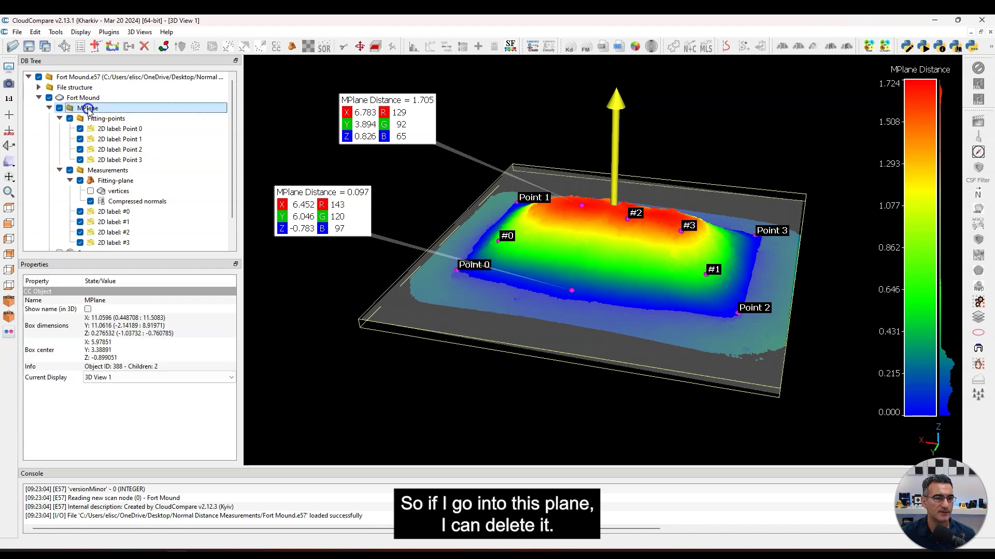
pyautogui.press('Delete')
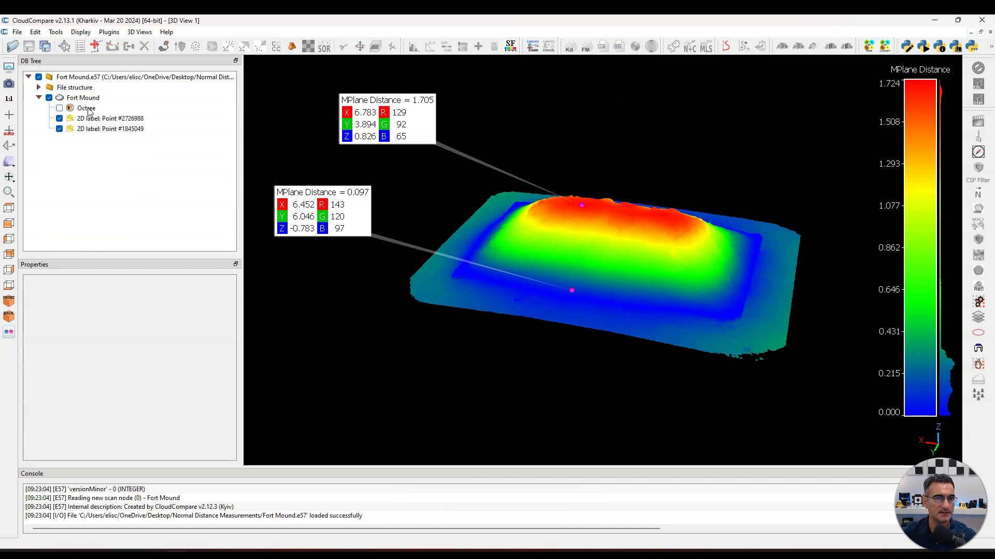
pyautogui.click(106, 119)
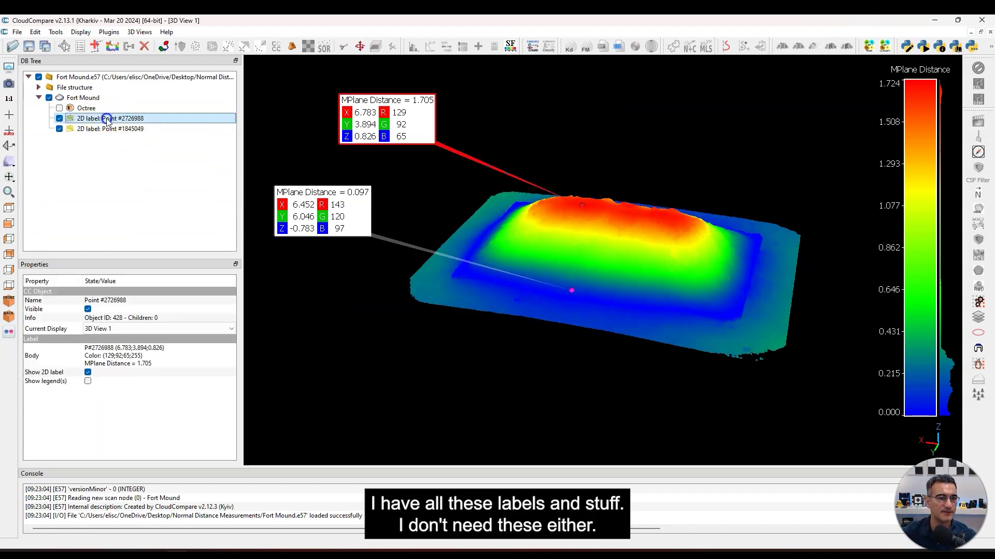
pyautogui.press('Delete')
pyautogui.click(107, 118)
pyautogui.press('Delete')
# Switch Fort Mound's colours to RGB, briefly comparing against the MPlane Distance scale.
pyautogui.click(84, 97)
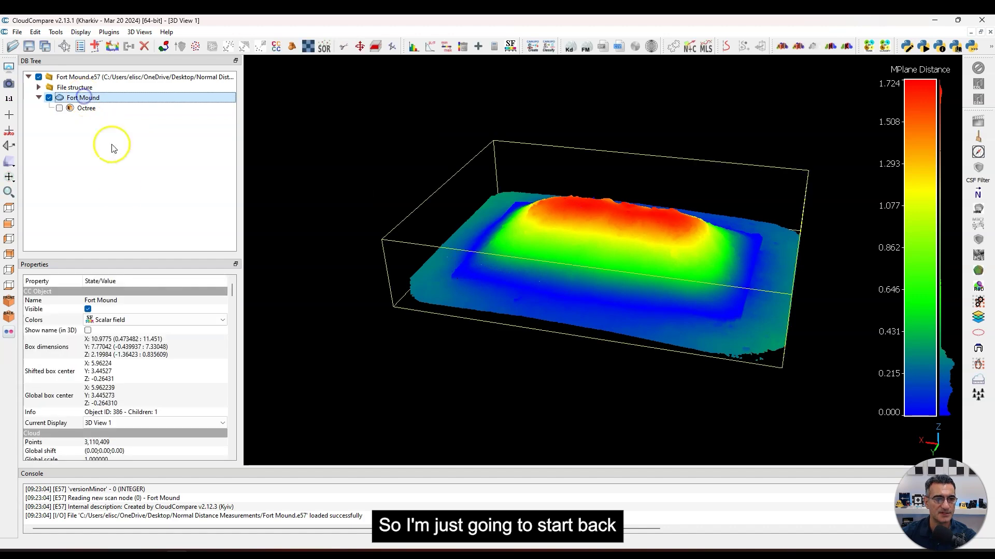
pyautogui.click(122, 320)
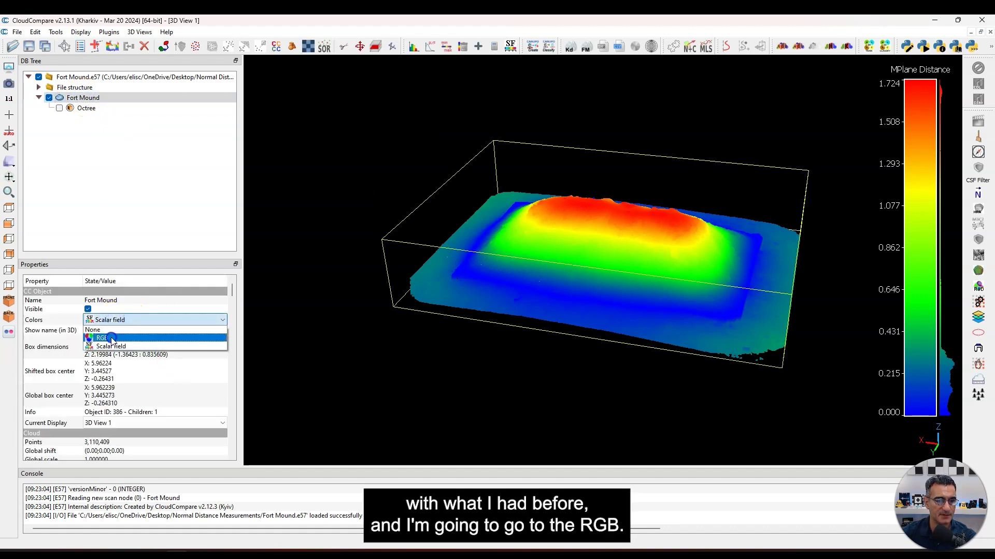
pyautogui.click(112, 338)
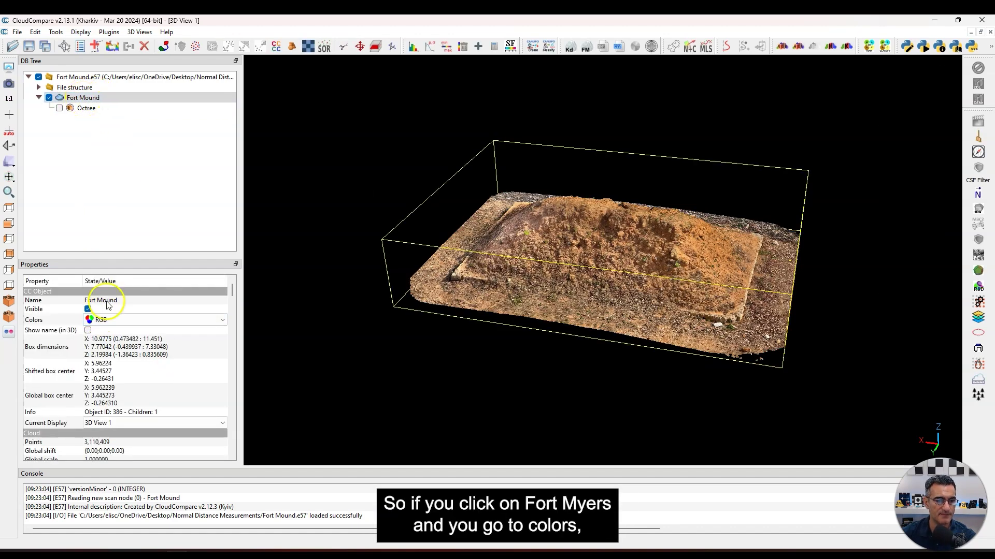
pyautogui.click(93, 319)
pyautogui.click(116, 346)
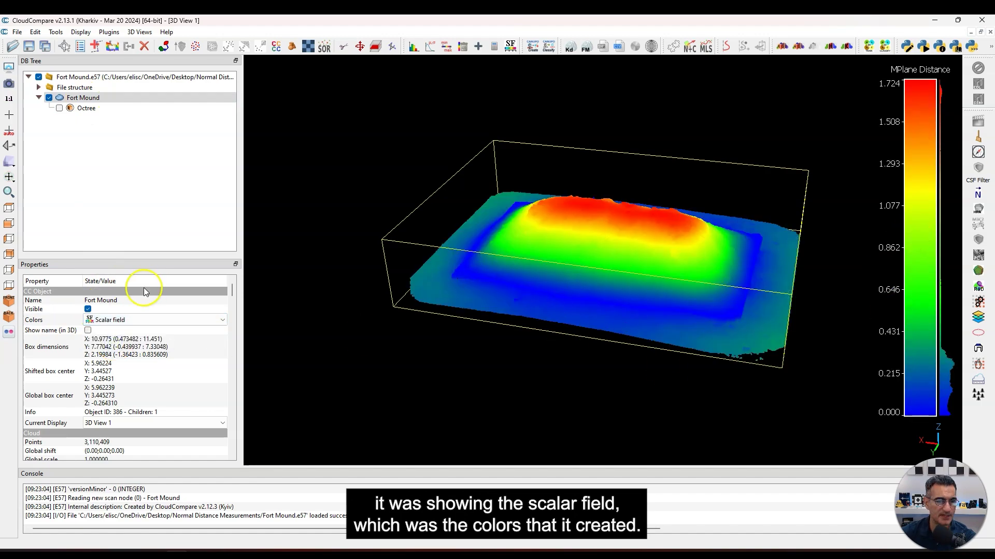
pyautogui.click(104, 320)
pyautogui.click(111, 338)
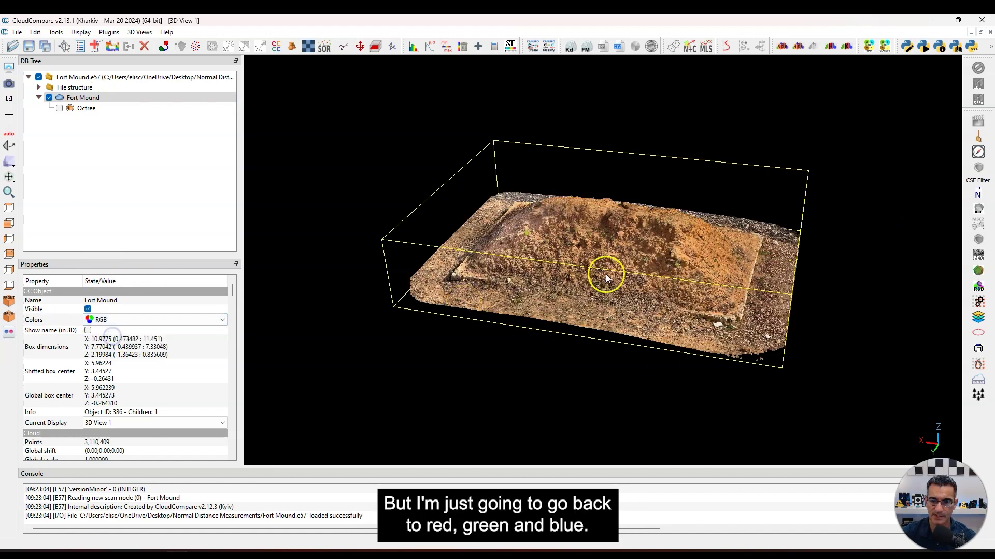
pyautogui.scroll(3, 607, 297)
pyautogui.moveTo(607, 278); pyautogui.dragTo(597, 304)
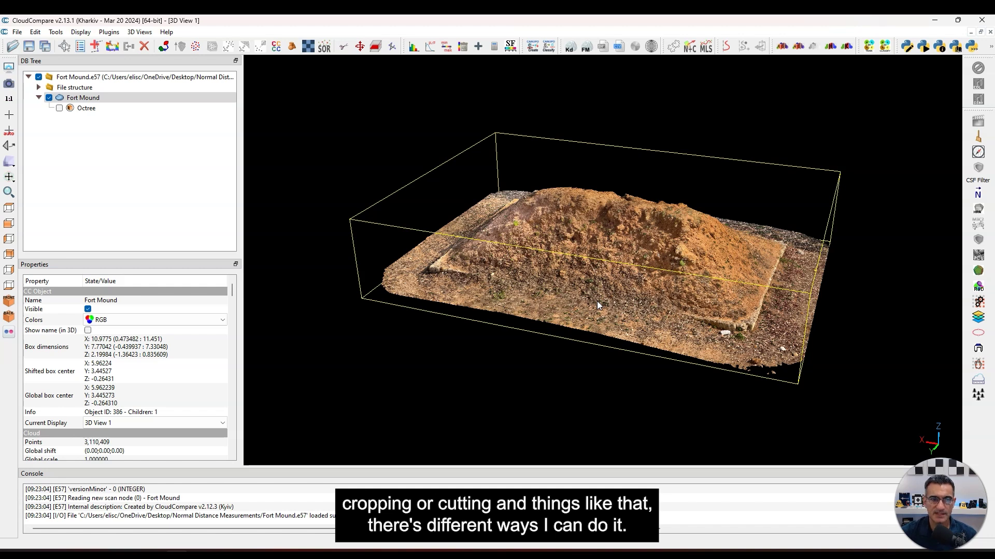
# Select the Fort Mound cloud and start a Cross Section clipping box on it.
pyautogui.click(344, 47)
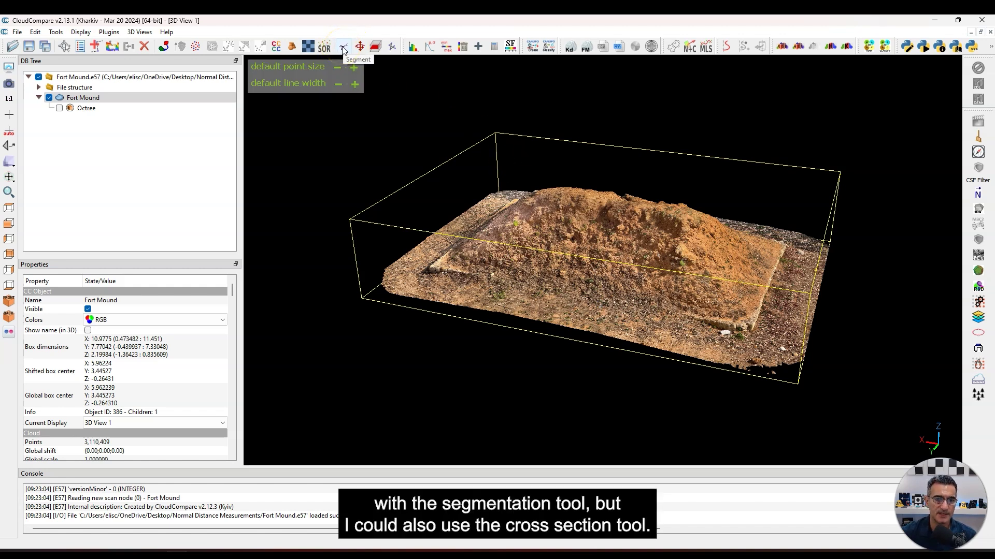
pyautogui.click(375, 48)
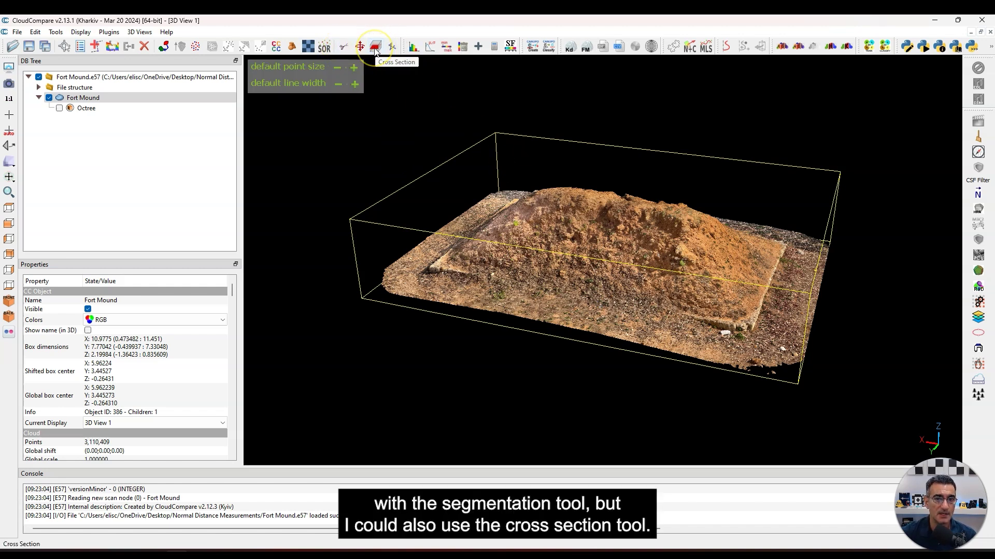
pyautogui.click(80, 100)
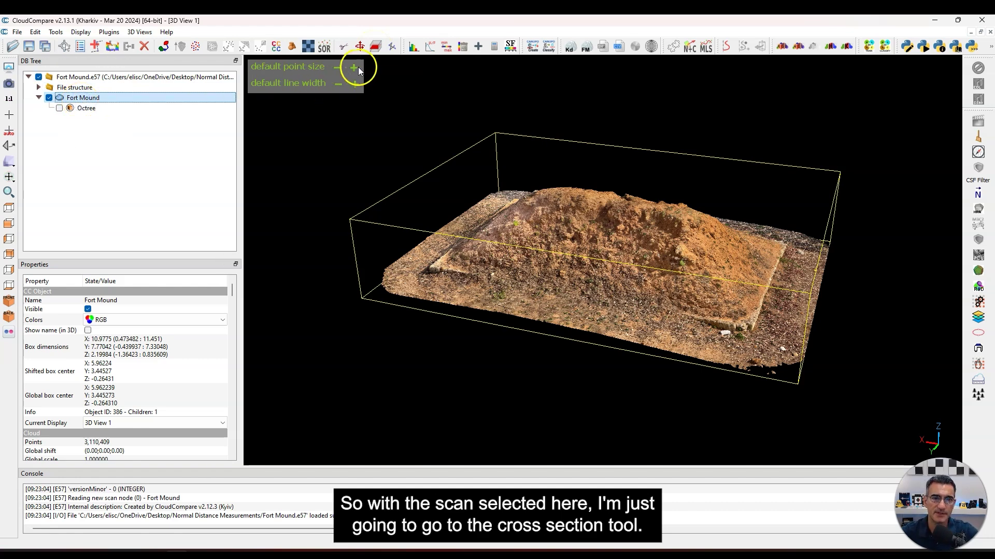
pyautogui.click(375, 48)
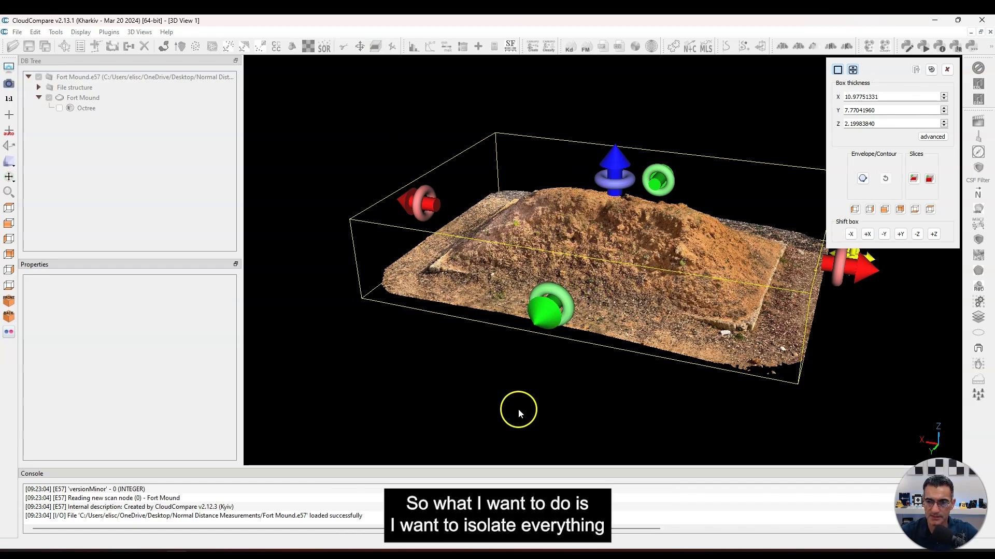
# Check the mound from all sides and fit the box snugly, Z thickness about 1.775.
pyautogui.moveTo(552, 407); pyautogui.dragTo(531, 413)
pyautogui.scroll(5, 723, 399)
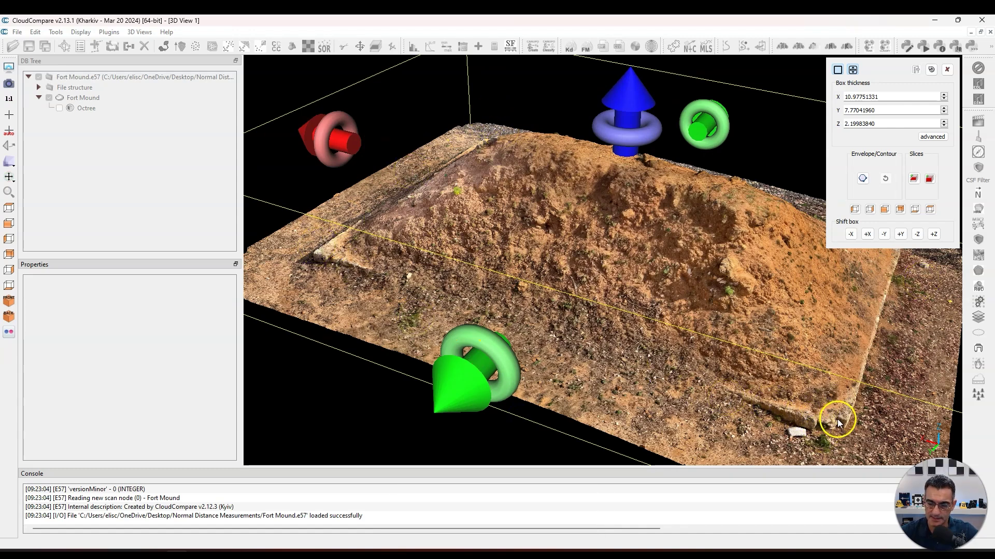
pyautogui.scroll(-5, 621, 343)
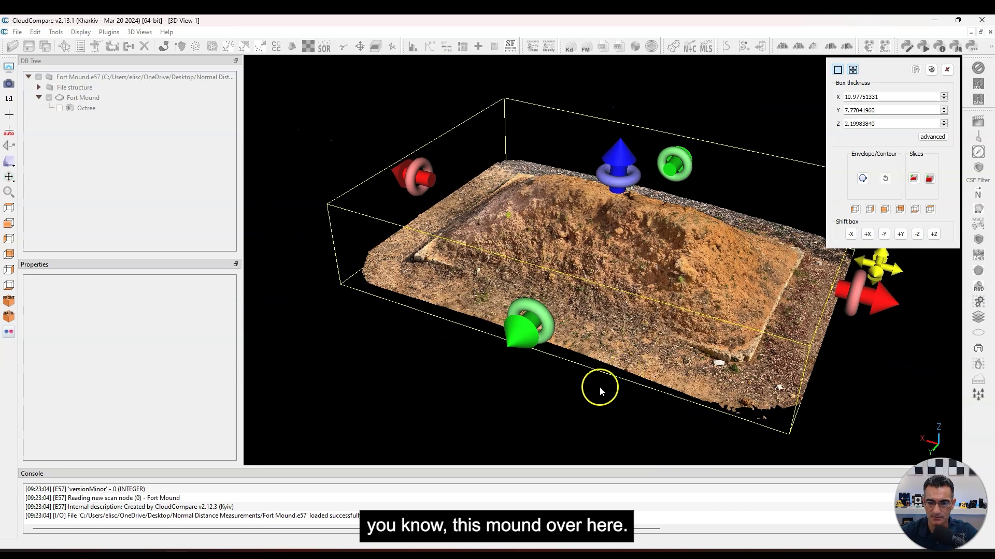
pyautogui.moveTo(599, 388); pyautogui.dragTo(621, 304)
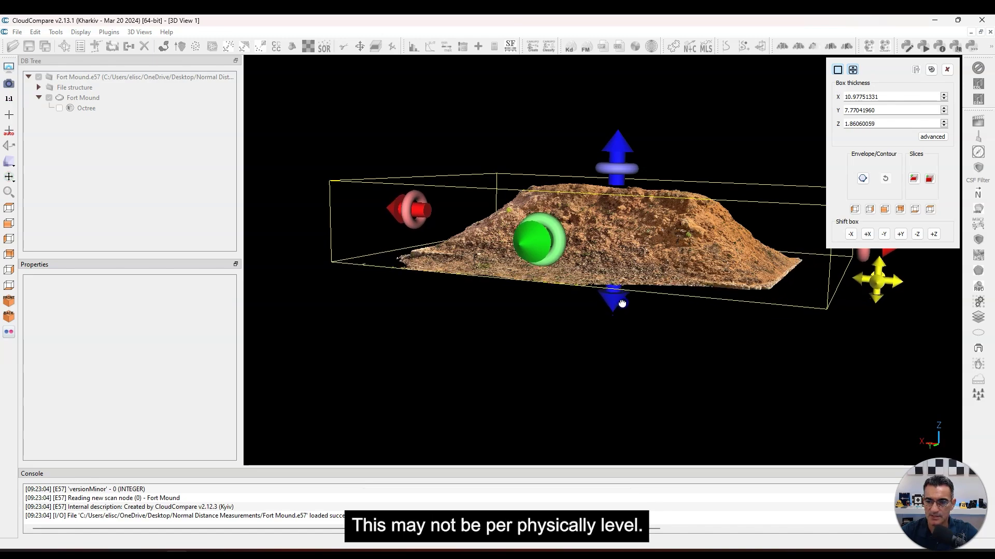
pyautogui.moveTo(567, 327); pyautogui.dragTo(595, 404)
pyautogui.moveTo(646, 282); pyautogui.dragTo(587, 269)
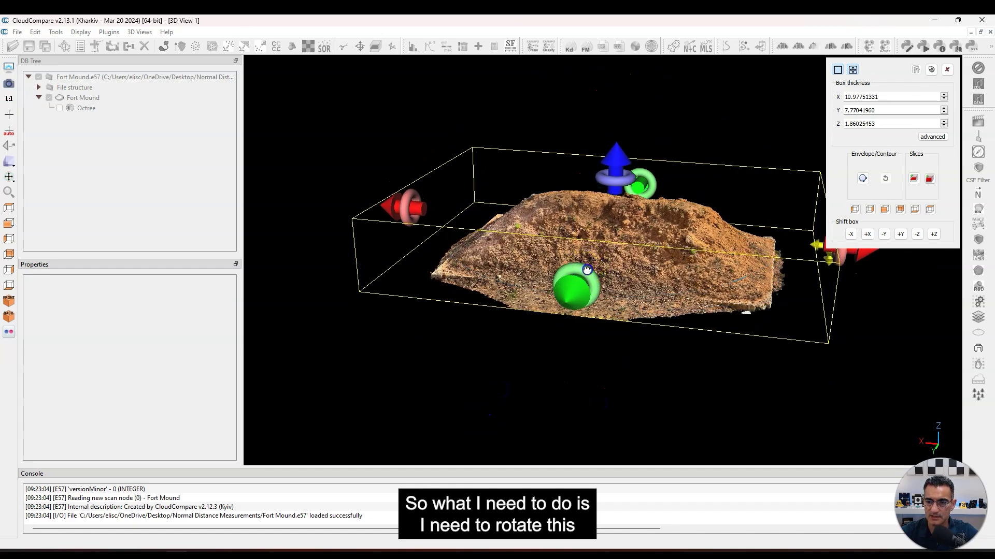
pyautogui.moveTo(528, 360); pyautogui.dragTo(609, 304)
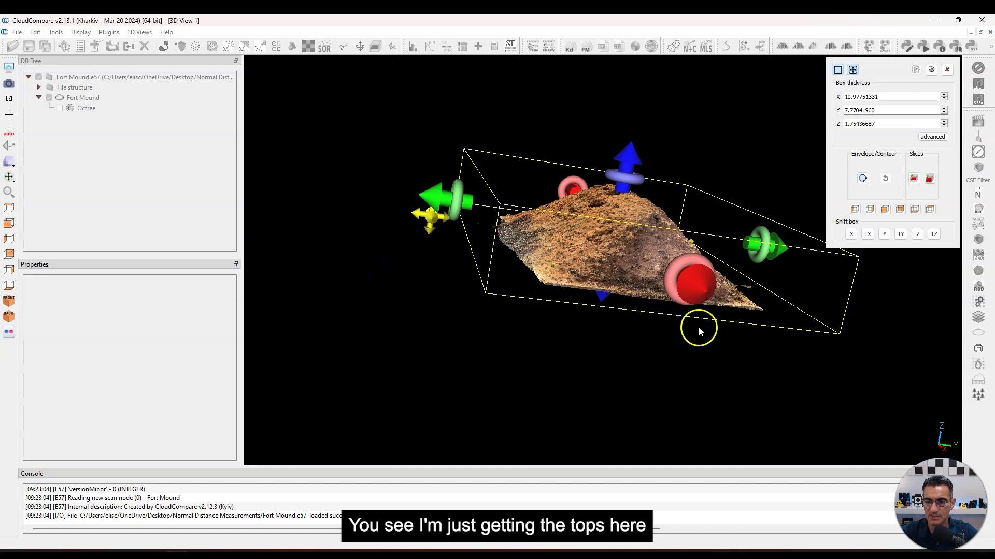
pyautogui.moveTo(697, 328); pyautogui.dragTo(431, 363)
pyautogui.moveTo(772, 412); pyautogui.dragTo(572, 384)
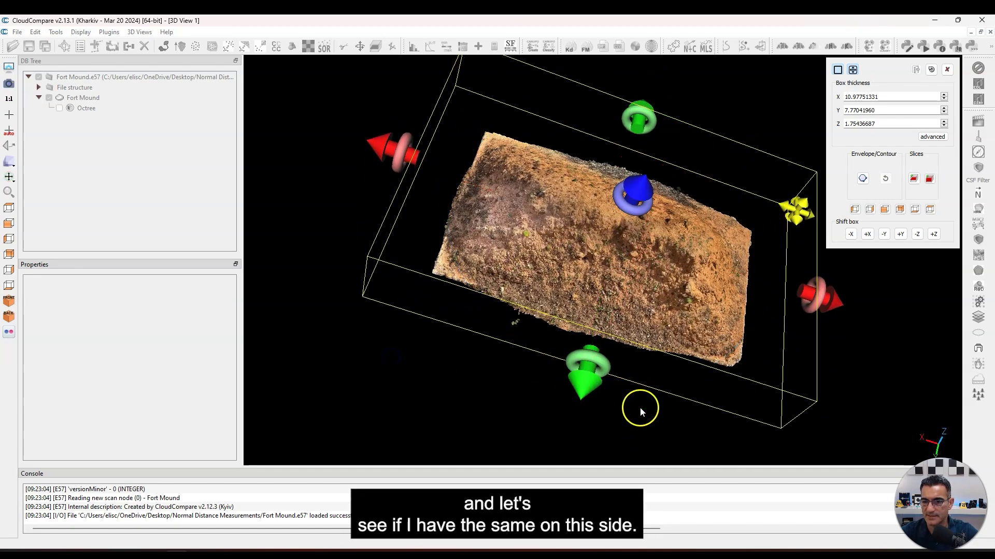
pyautogui.moveTo(639, 409); pyautogui.dragTo(669, 373)
pyautogui.scroll(5, 669, 373)
pyautogui.scroll(-2, 743, 388)
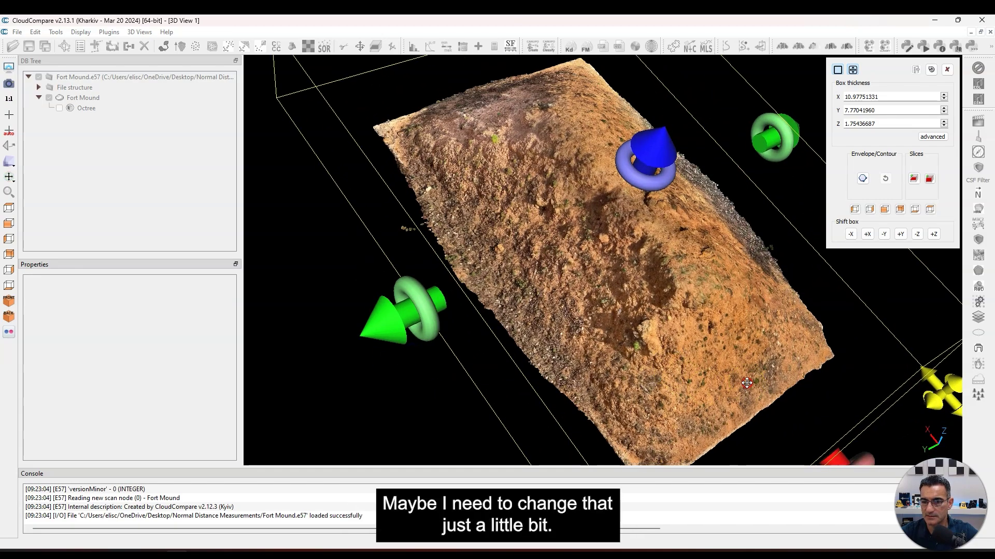
pyautogui.moveTo(742, 388); pyautogui.dragTo(476, 224)
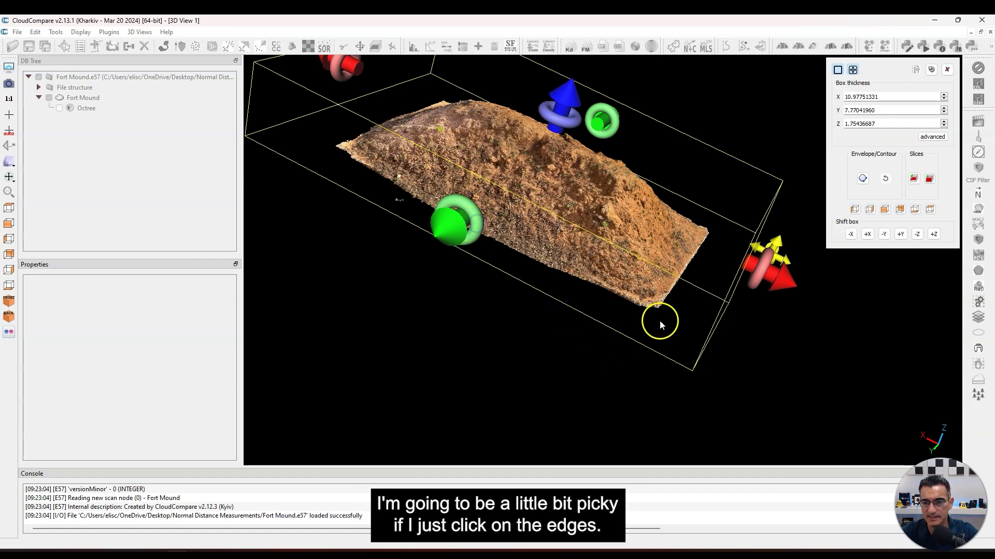
pyautogui.moveTo(437, 211); pyautogui.dragTo(455, 362)
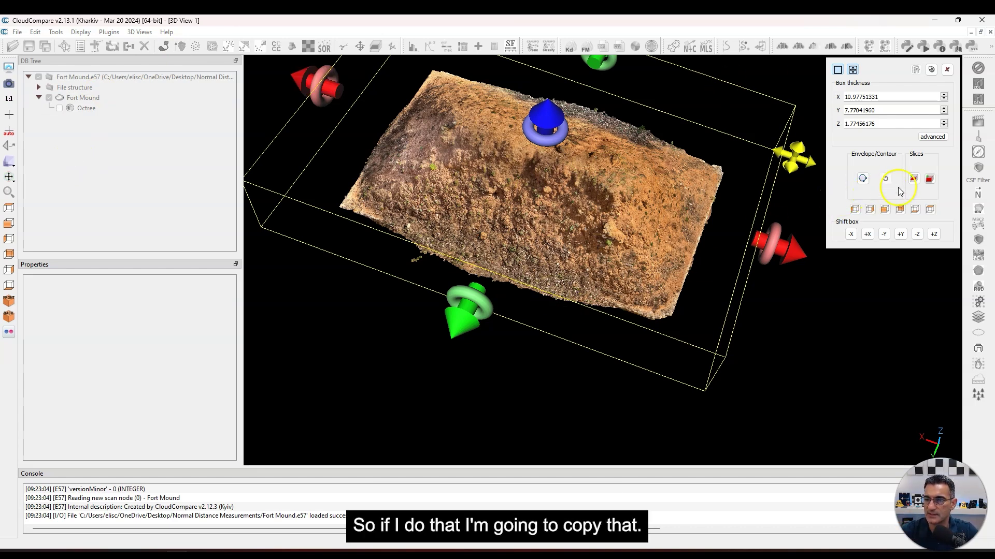
# Export the boxed mound as Fort Mound.section and close the Cross Section tool.
pyautogui.click(914, 180)
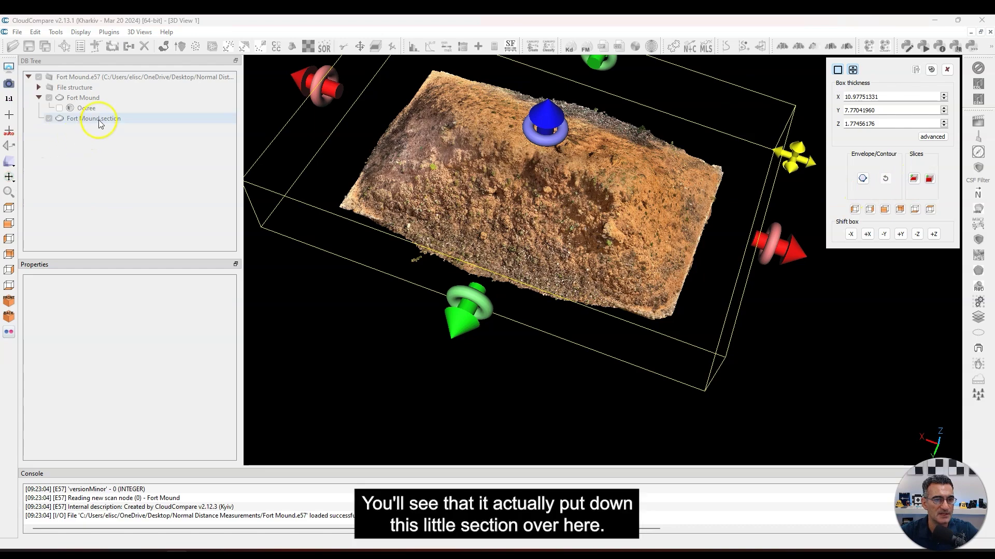
pyautogui.click(100, 123)
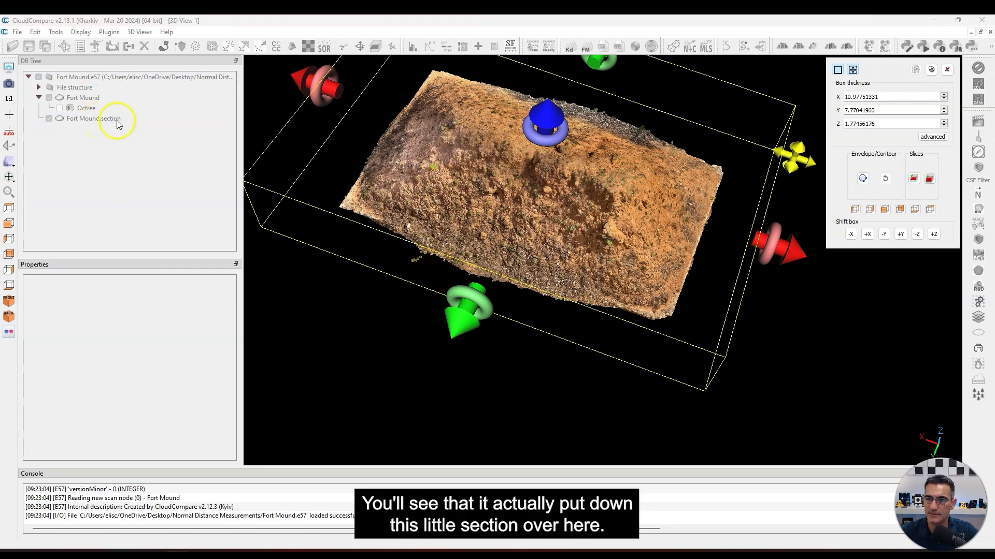
pyautogui.click(947, 70)
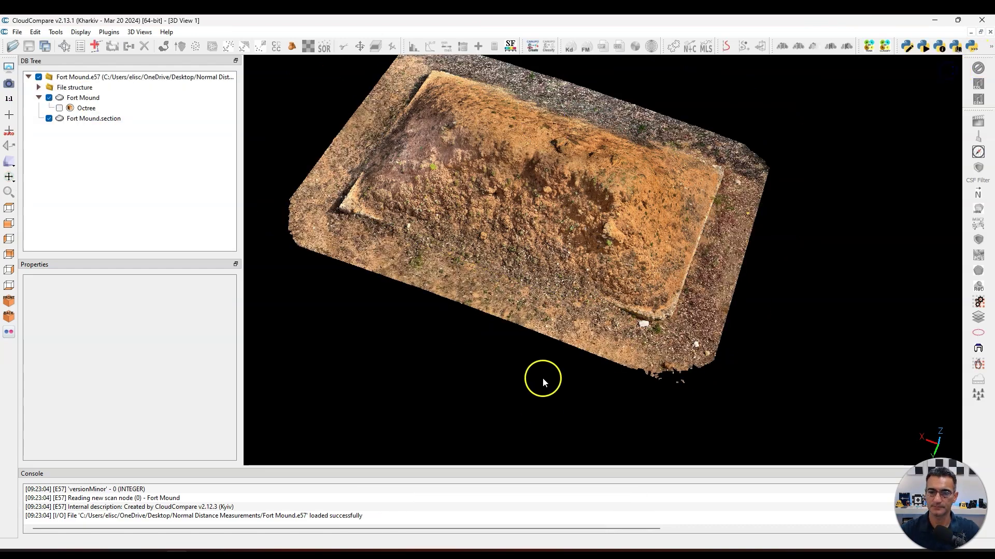
# Hide the original Fort Mound cloud and select Fort Mound.section.
pyautogui.moveTo(544, 378); pyautogui.dragTo(581, 344)
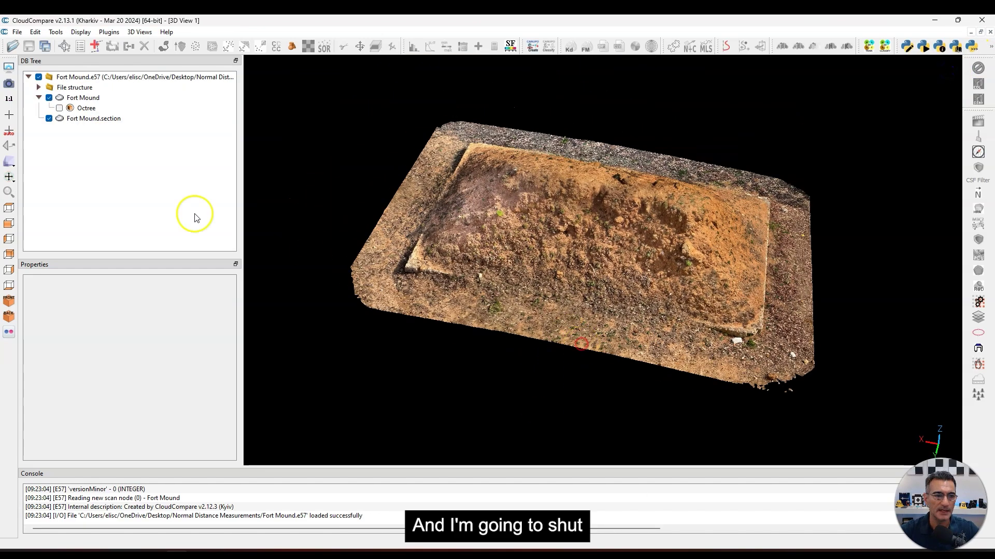
pyautogui.click(49, 97)
pyautogui.click(94, 118)
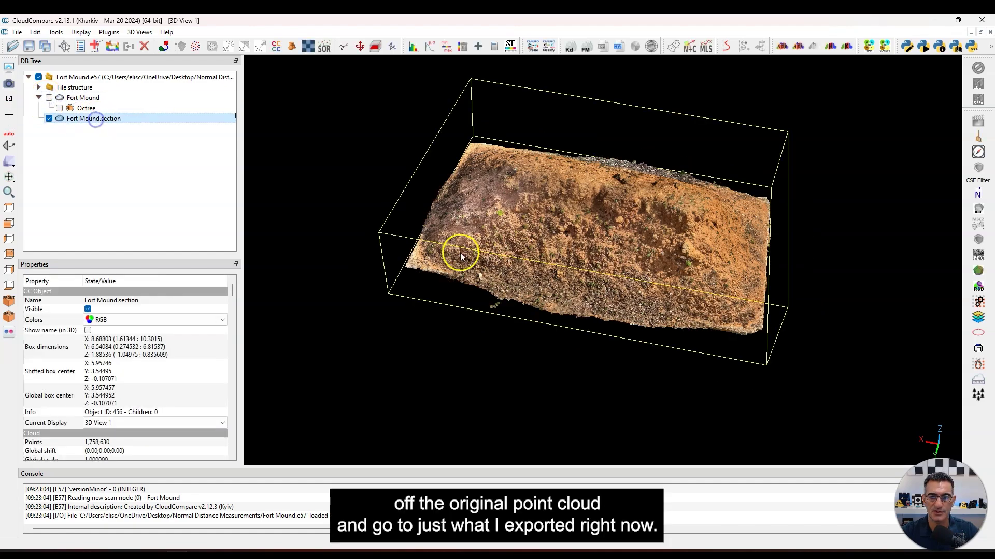
pyautogui.moveTo(460, 251); pyautogui.dragTo(575, 290)
pyautogui.scroll(2, 645, 343)
pyautogui.scroll(-2, 642, 326)
pyautogui.click(146, 123)
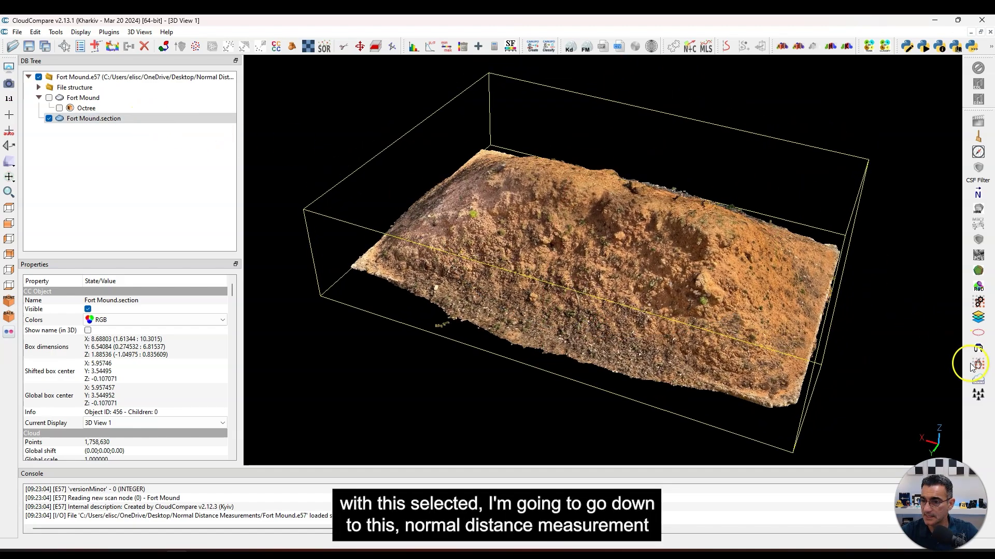
# Fit an MPlane through four corner points (Point 0–3) of Fort Mound.section, distances 0 to 1.727.
pyautogui.click(977, 382)
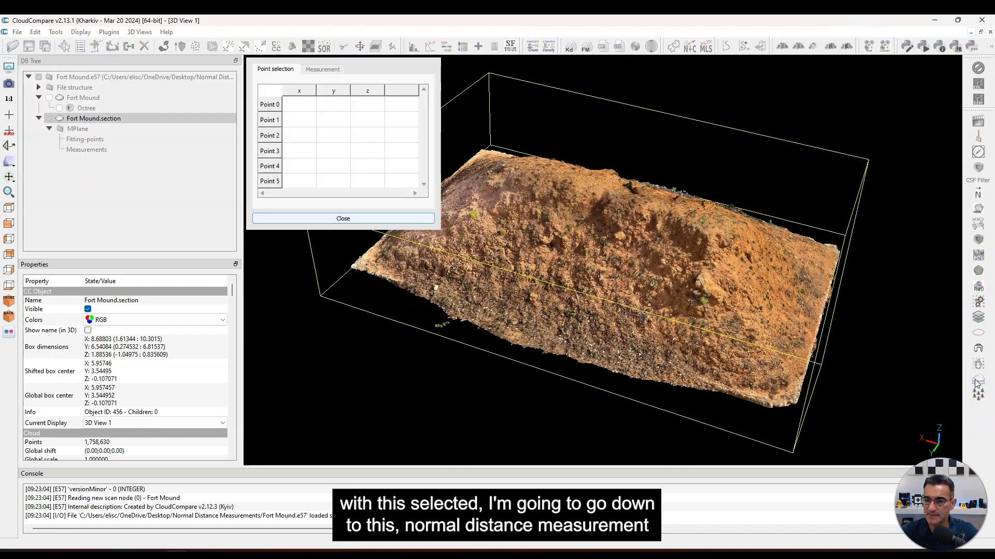
pyautogui.moveTo(573, 228); pyautogui.dragTo(619, 305)
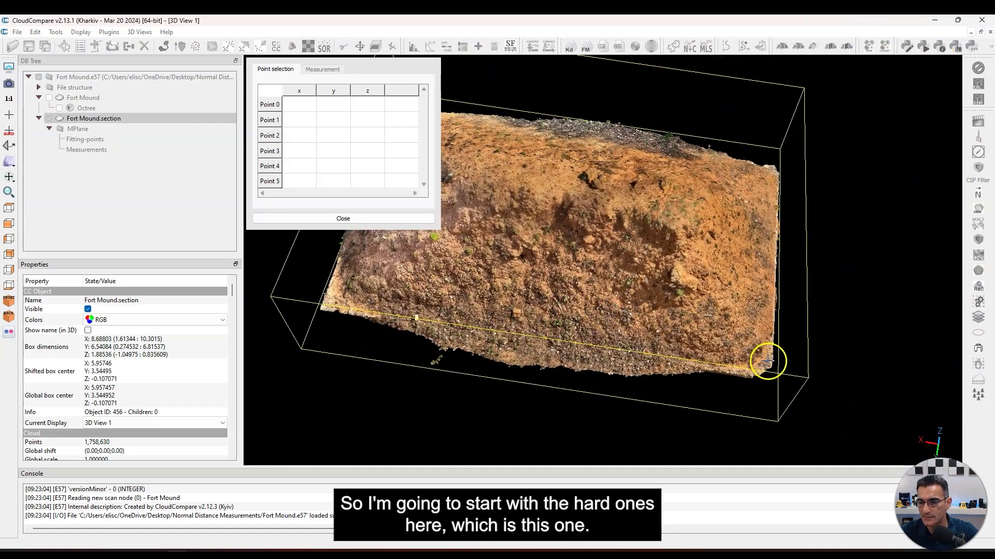
pyautogui.click(765, 362)
pyautogui.moveTo(661, 166); pyautogui.dragTo(706, 162)
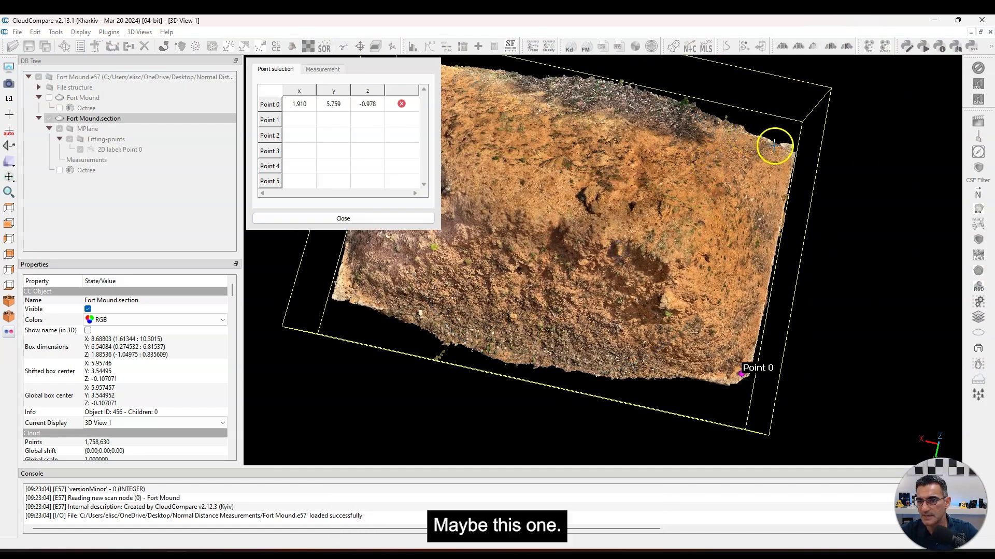
pyautogui.click(793, 150)
pyautogui.moveTo(706, 290); pyautogui.dragTo(666, 138)
pyautogui.click(646, 146)
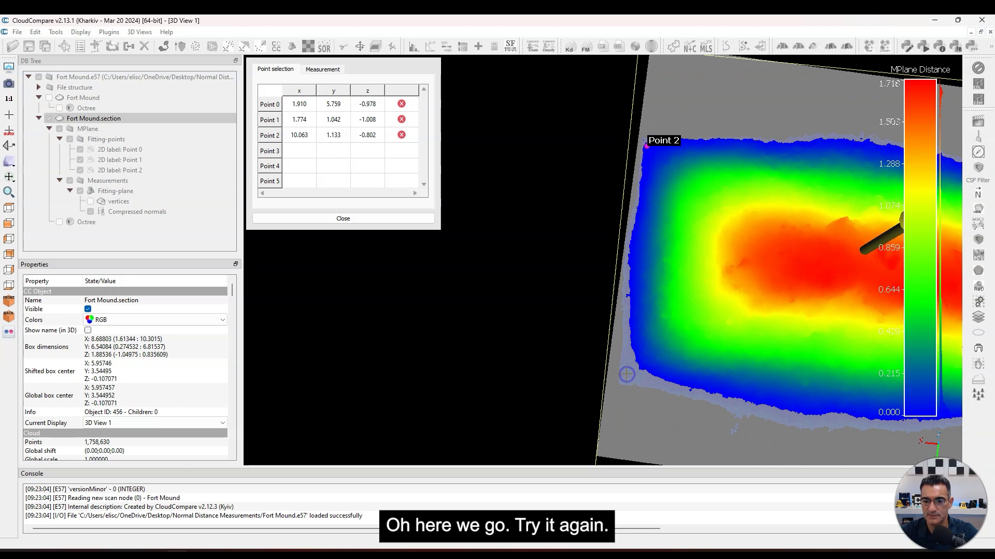
pyautogui.moveTo(755, 316); pyautogui.dragTo(566, 391)
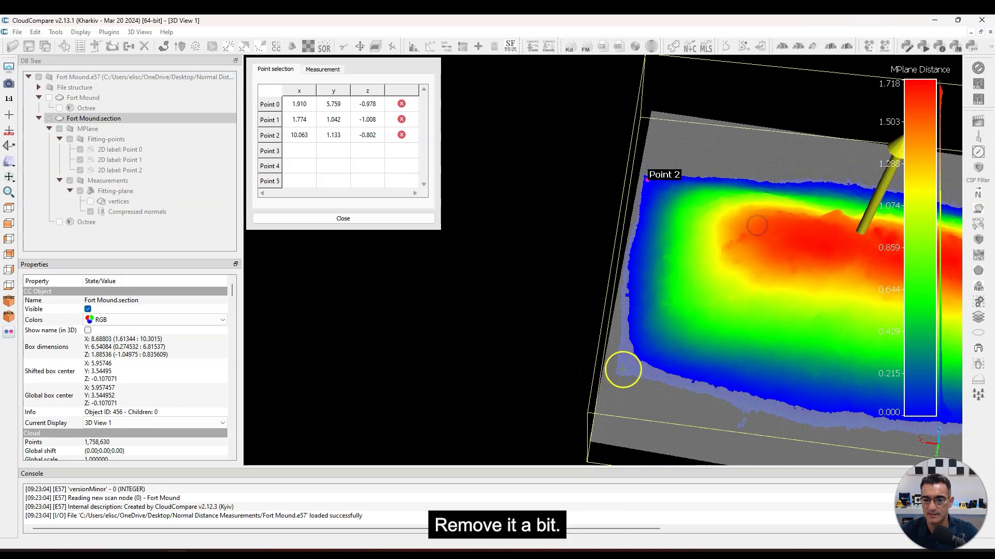
pyautogui.click(622, 369)
pyautogui.moveTo(621, 369); pyautogui.dragTo(589, 271)
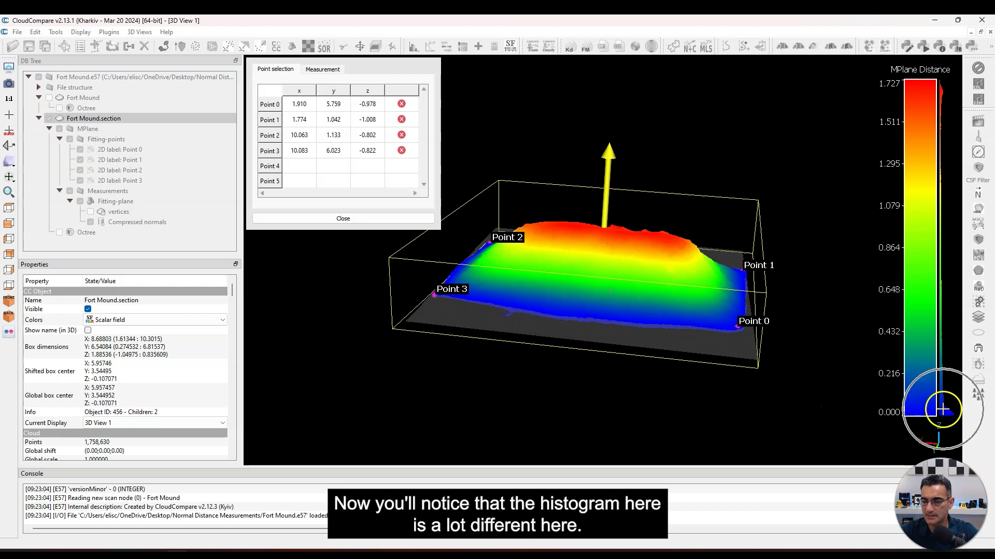
pyautogui.moveTo(554, 291); pyautogui.dragTo(544, 358)
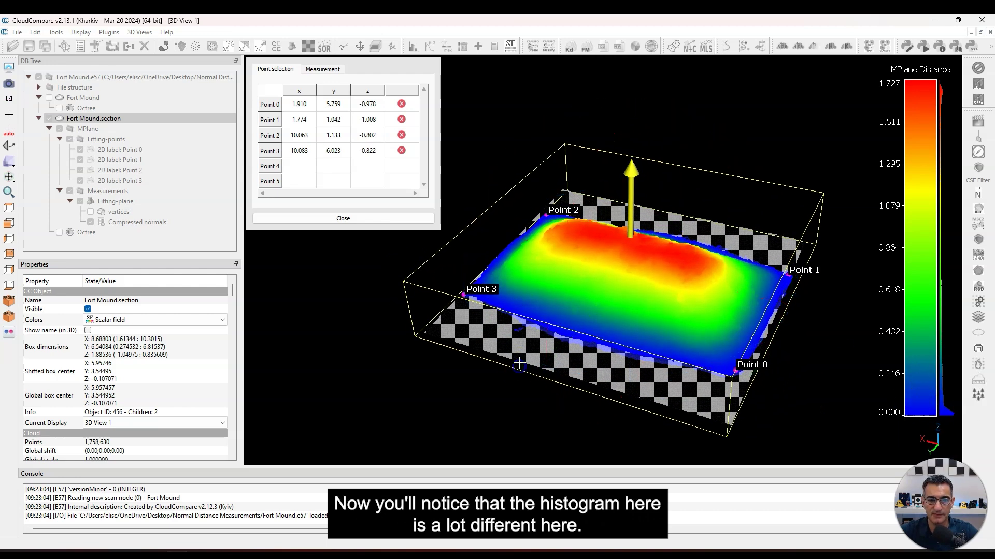
pyautogui.click(325, 219)
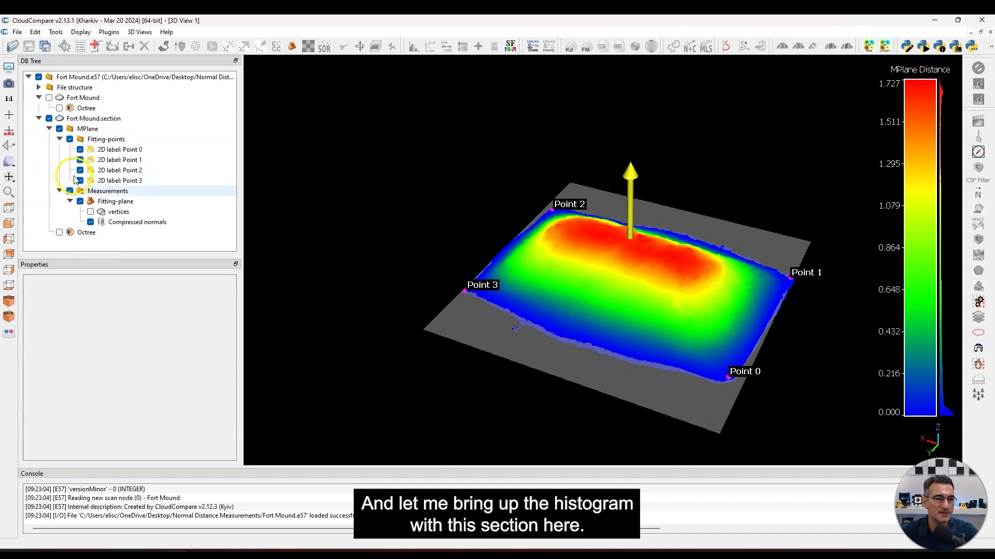
pyautogui.click(91, 121)
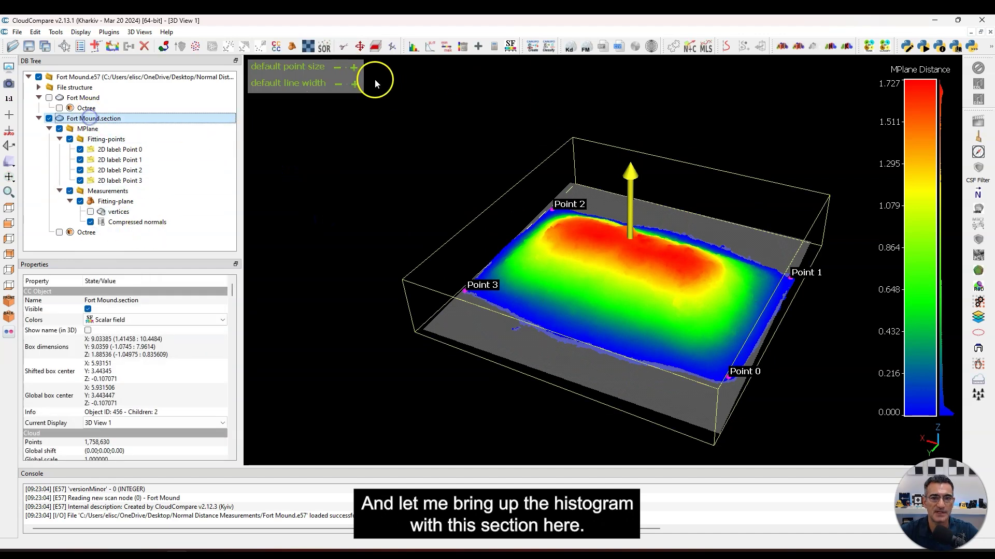
pyautogui.click(414, 46)
pyautogui.moveTo(486, 123); pyautogui.dragTo(574, 97)
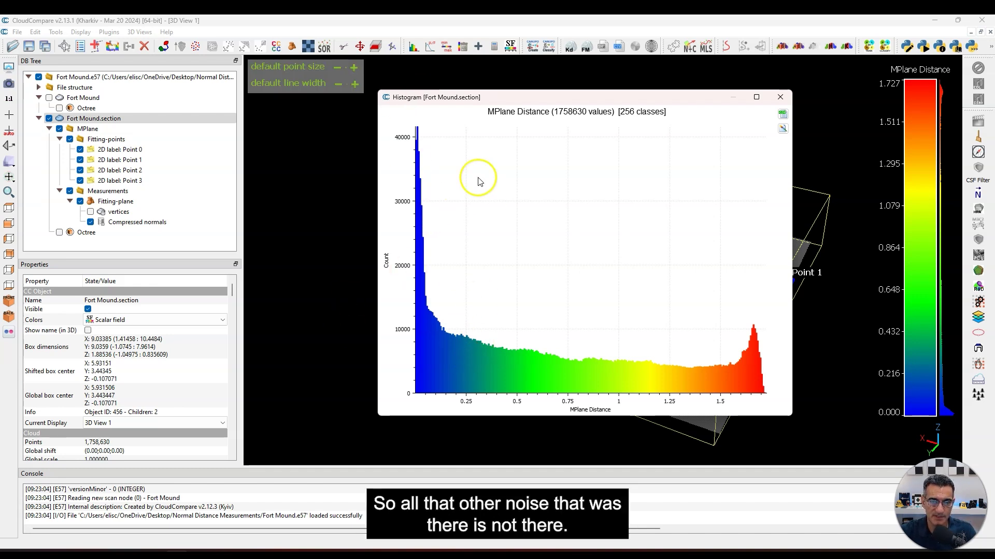
pyautogui.moveTo(489, 363); pyautogui.dragTo(488, 361)
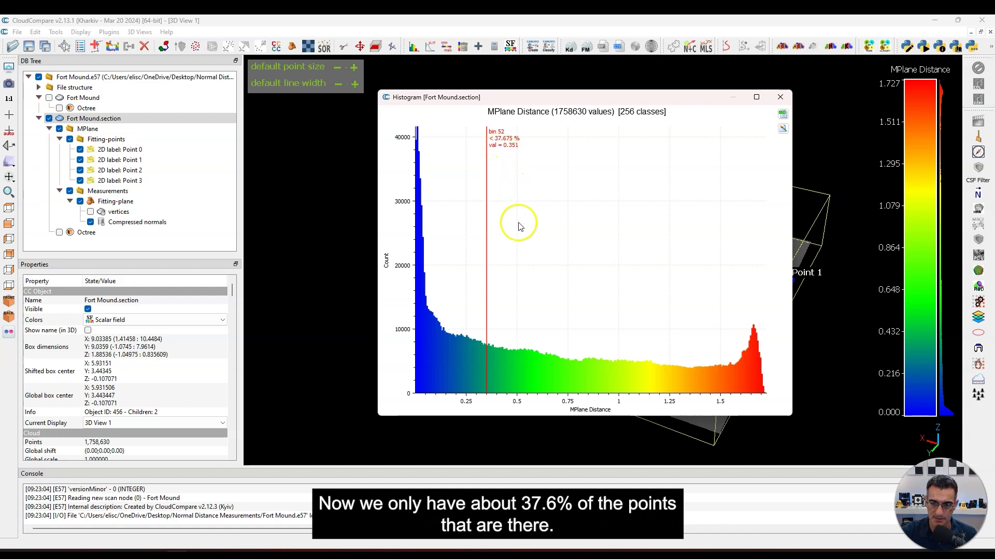
pyautogui.moveTo(538, 97); pyautogui.dragTo(586, 93)
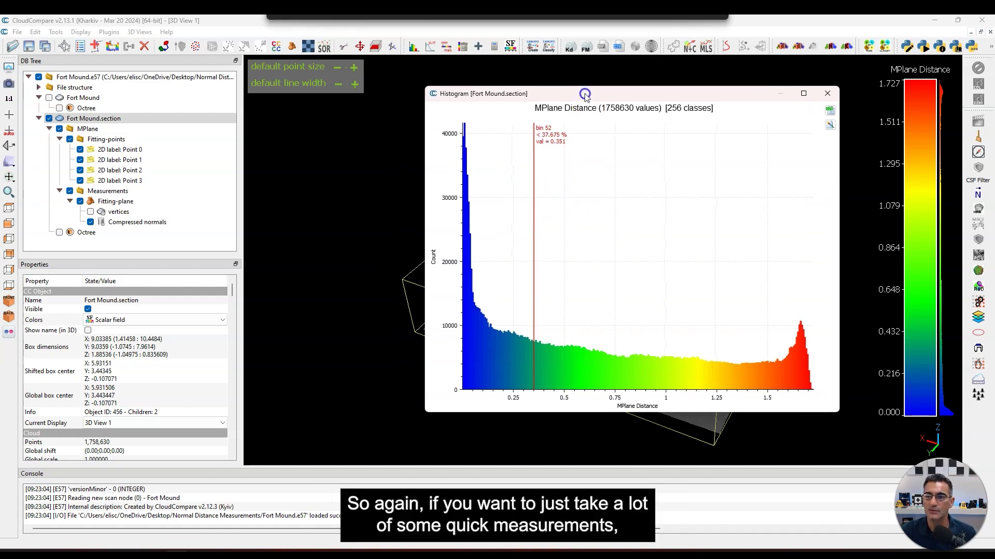
pyautogui.click(827, 95)
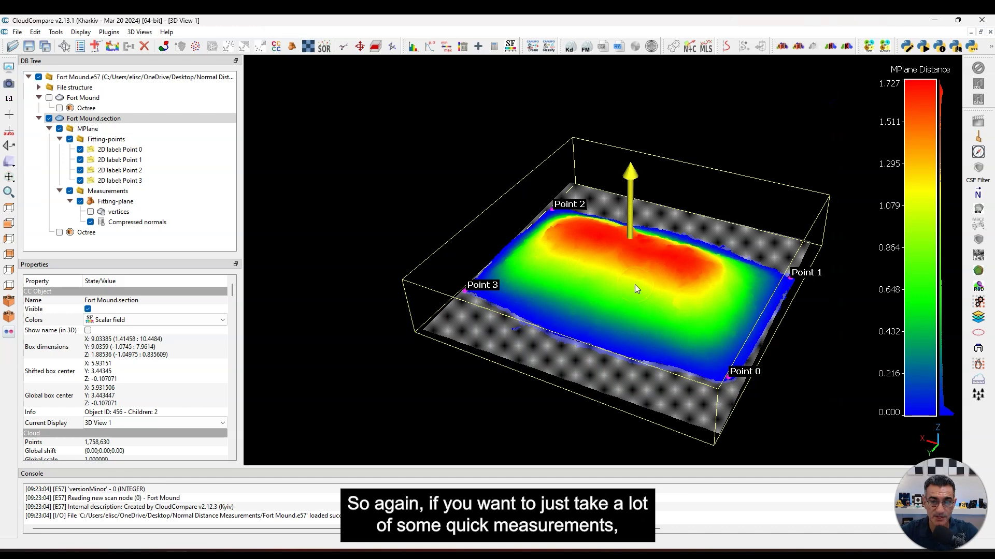
pyautogui.click(979, 383)
pyautogui.click(322, 69)
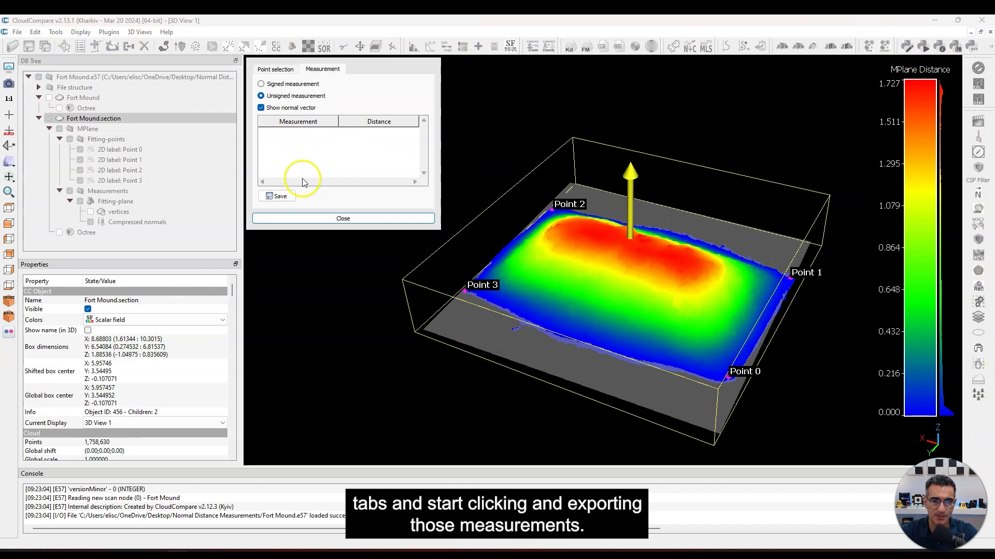
pyautogui.click(328, 220)
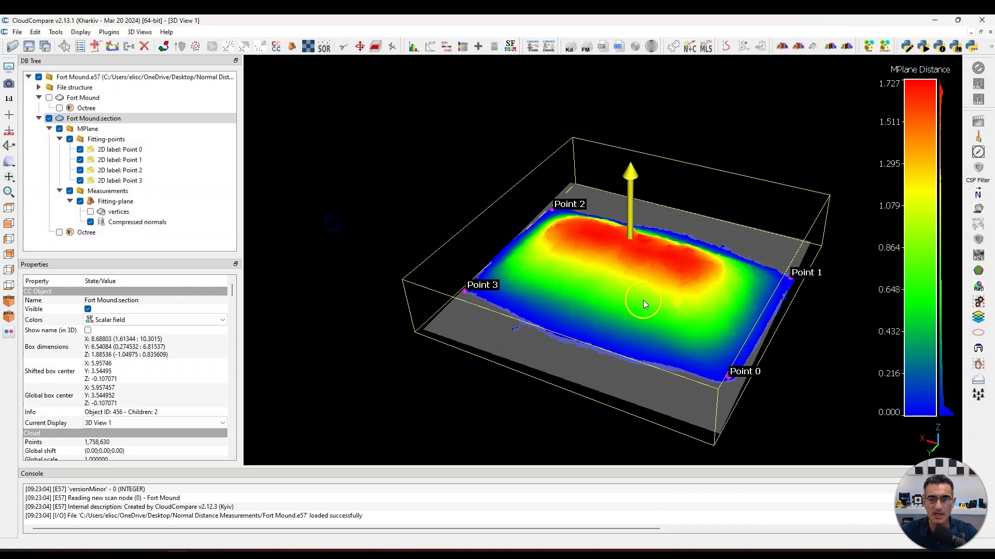
pyautogui.keyDown('shift'); pyautogui.click(576, 237); pyautogui.keyUp('shift')
pyautogui.click(717, 278)
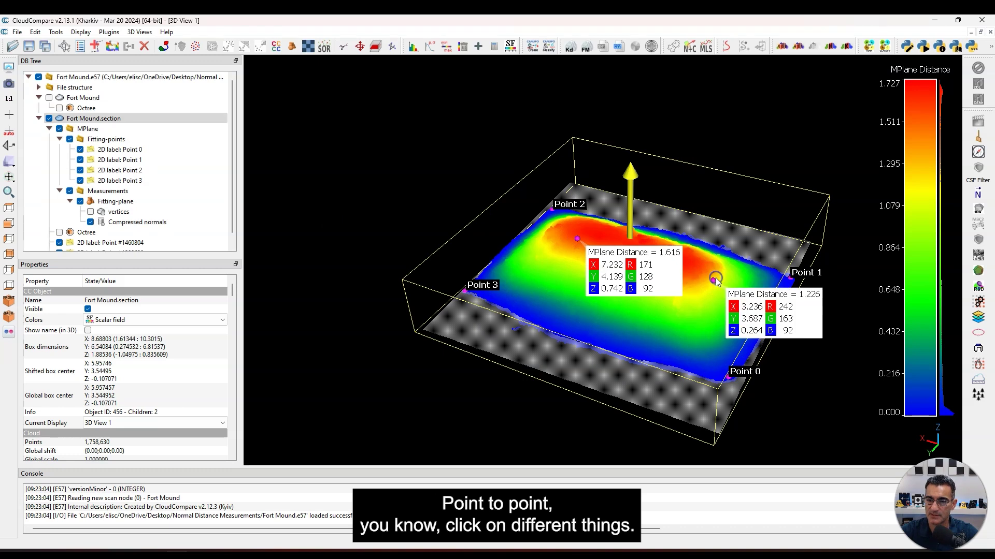
pyautogui.click(679, 356)
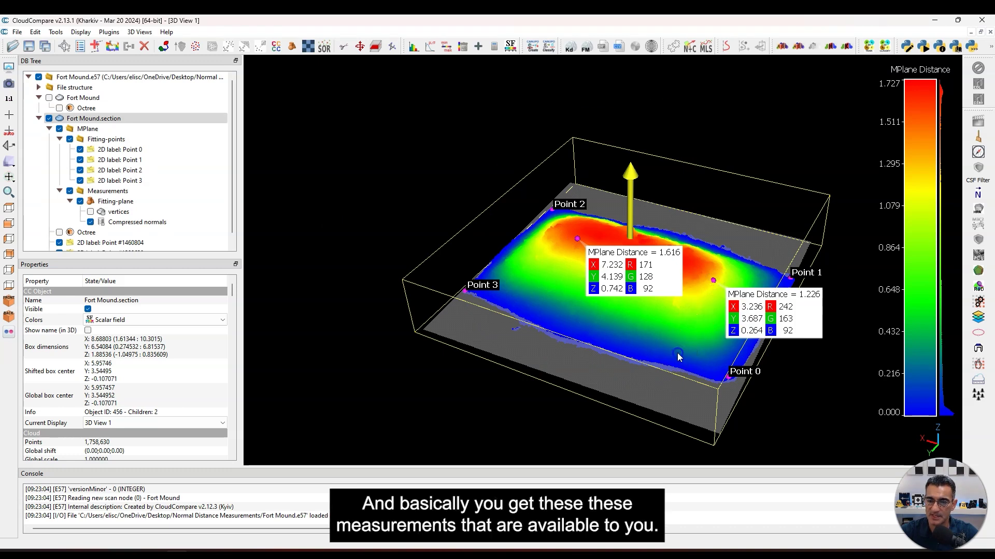
pyautogui.click(657, 275)
pyautogui.moveTo(658, 275); pyautogui.dragTo(452, 171)
pyautogui.moveTo(787, 325); pyautogui.dragTo(781, 171)
pyautogui.moveTo(762, 413); pyautogui.dragTo(528, 441)
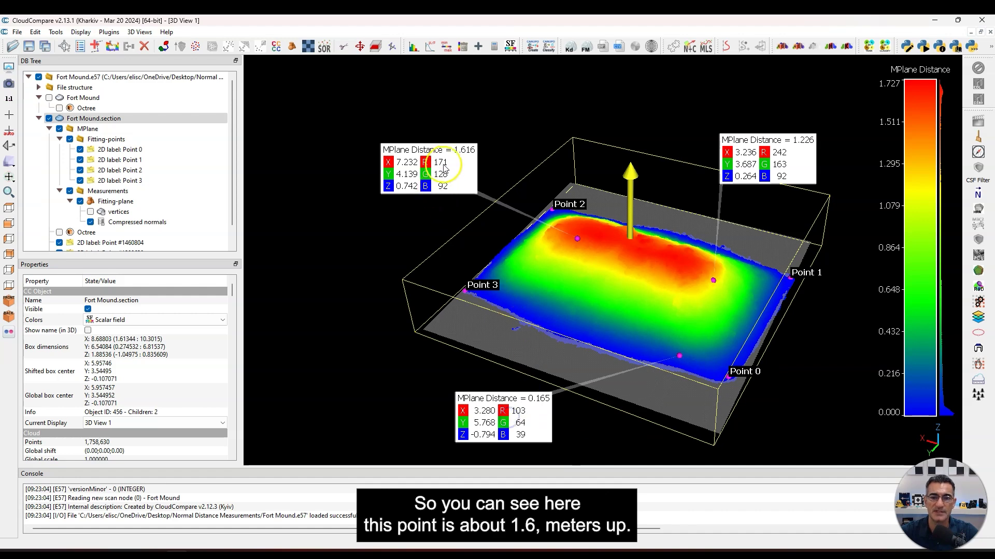
pyautogui.click(567, 262)
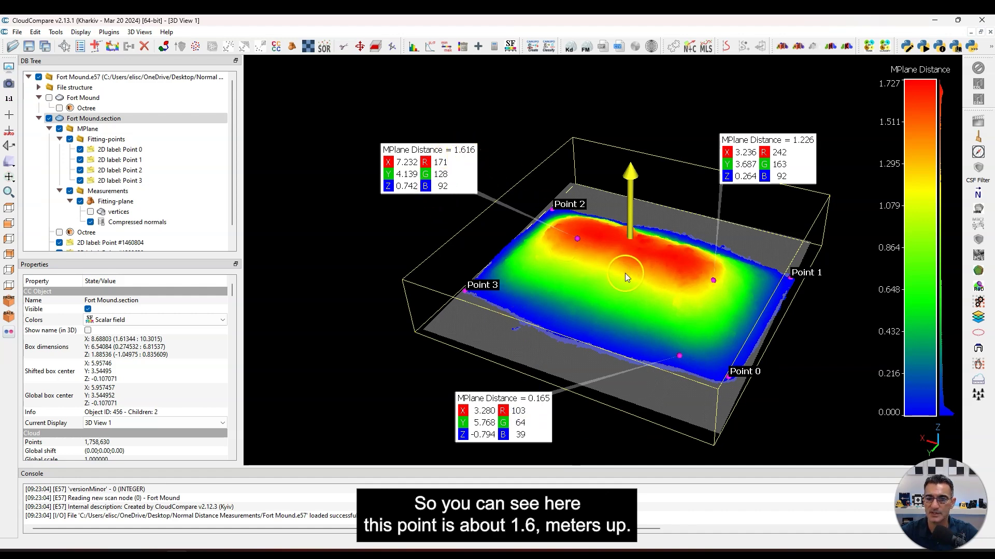
pyautogui.moveTo(625, 273); pyautogui.dragTo(576, 279)
pyautogui.scroll(5, 765, 198)
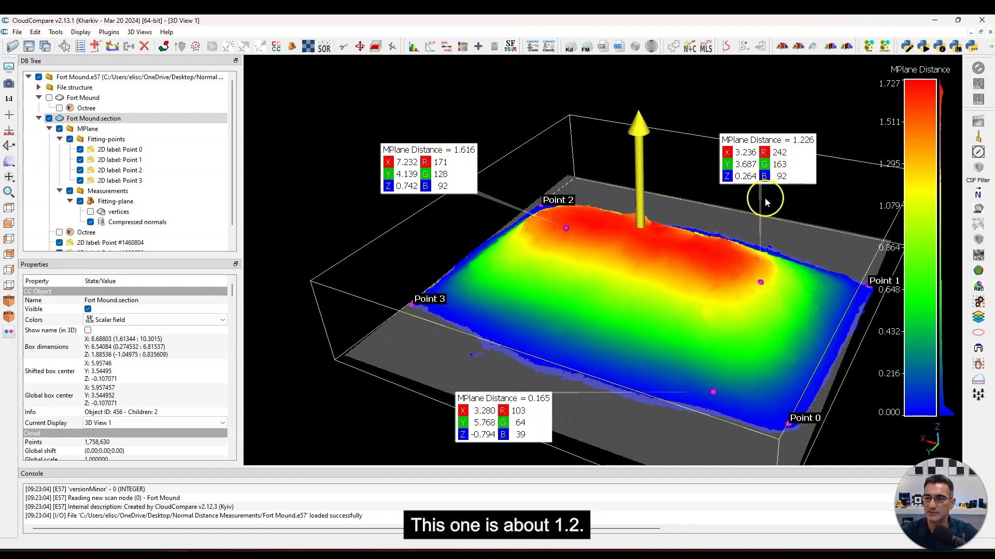
pyautogui.moveTo(532, 405); pyautogui.dragTo(531, 414)
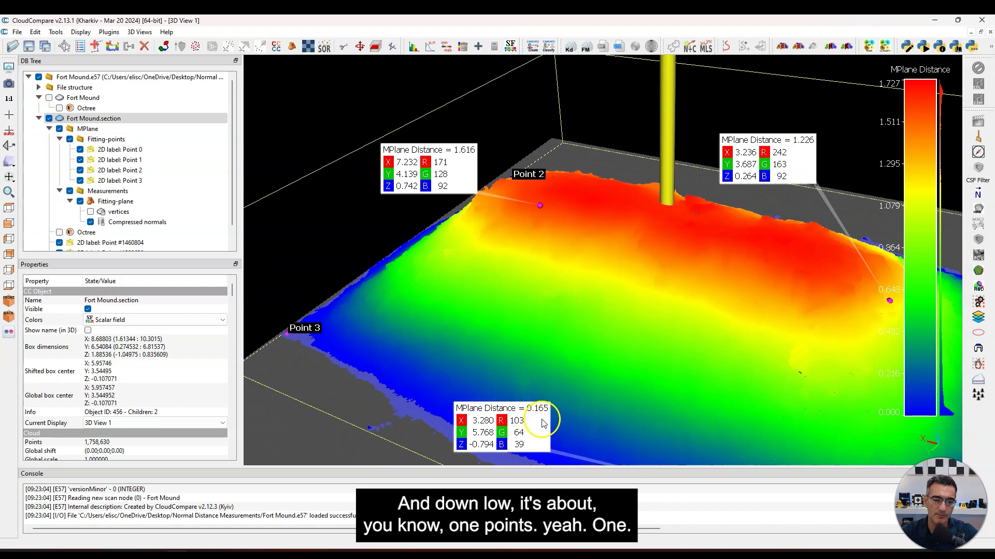
pyautogui.moveTo(686, 370); pyautogui.dragTo(625, 294)
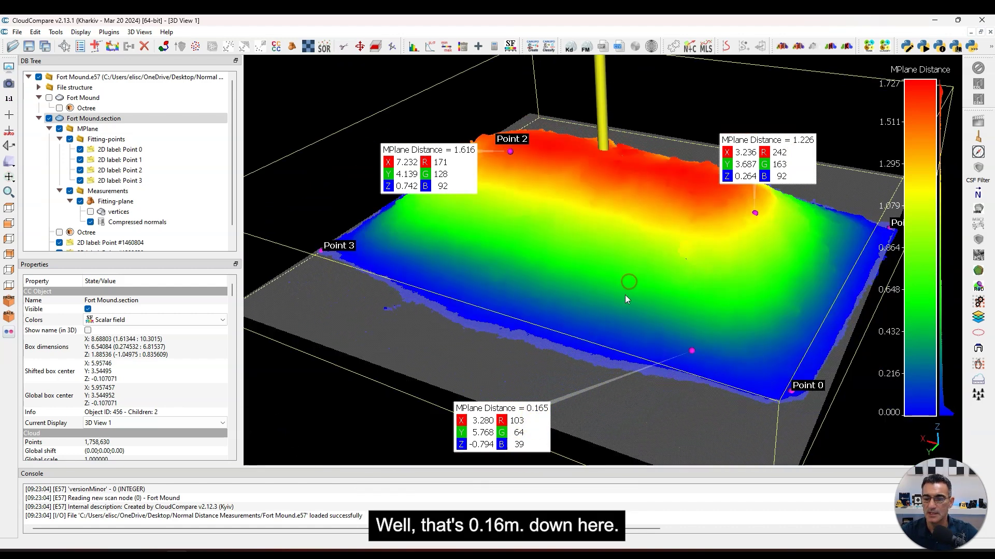
pyautogui.moveTo(695, 382); pyautogui.dragTo(593, 217)
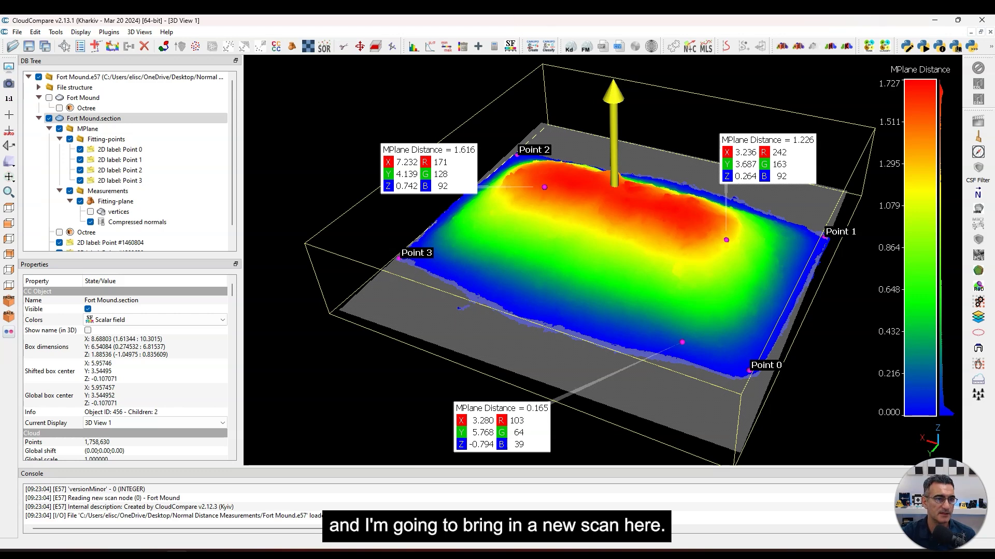
# Close all loaded entities, confirming the removal.
pyautogui.click(17, 32)
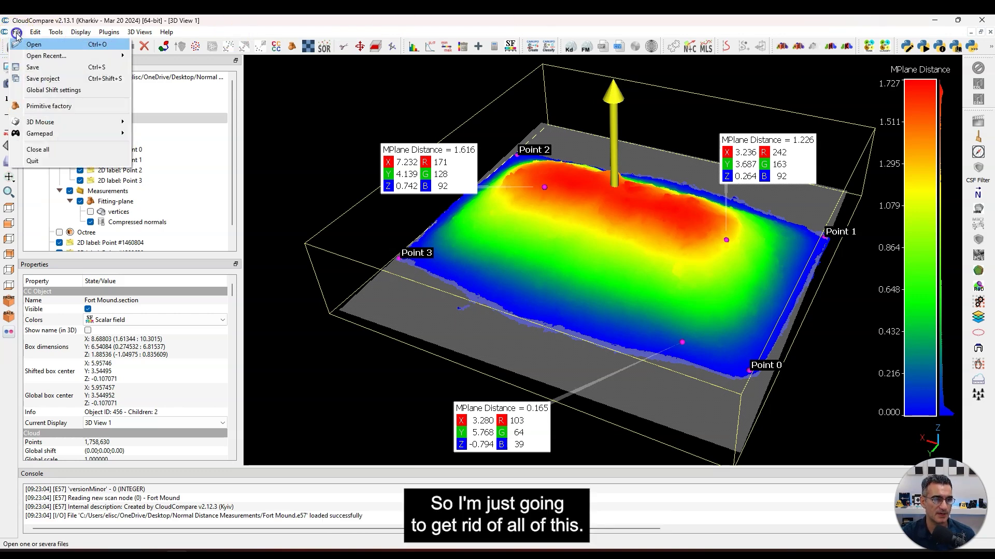
pyautogui.click(31, 148)
pyautogui.click(524, 298)
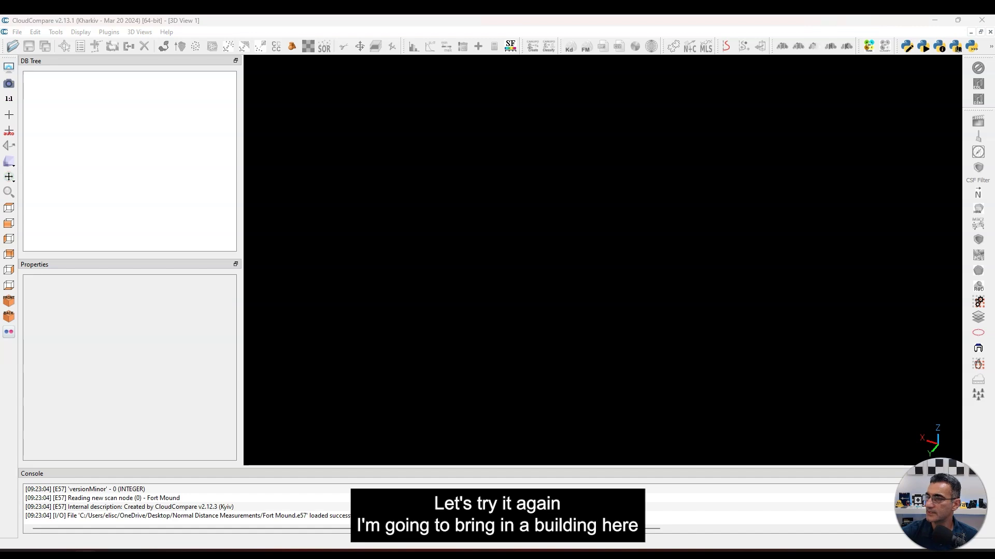
# Load Cappadocia Abandoned Bldg.e57 and orbit toward the building's front.
pyautogui.moveTo(606, 267); pyautogui.dragTo(578, 290)
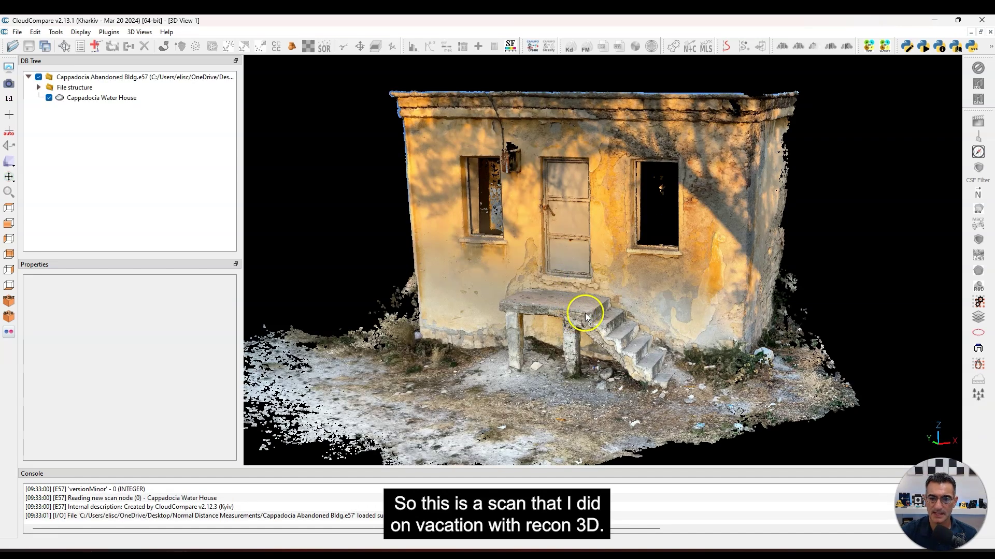
pyautogui.moveTo(586, 313); pyautogui.dragTo(646, 311)
pyautogui.scroll(5, 571, 295)
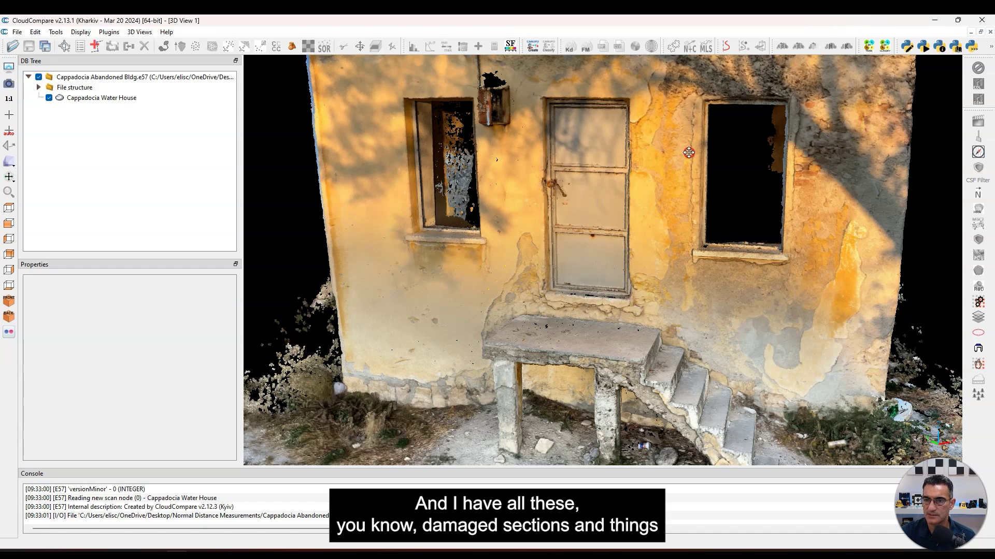
pyautogui.moveTo(689, 152); pyautogui.dragTo(478, 150, button='right')
pyautogui.scroll(-5, 534, 244)
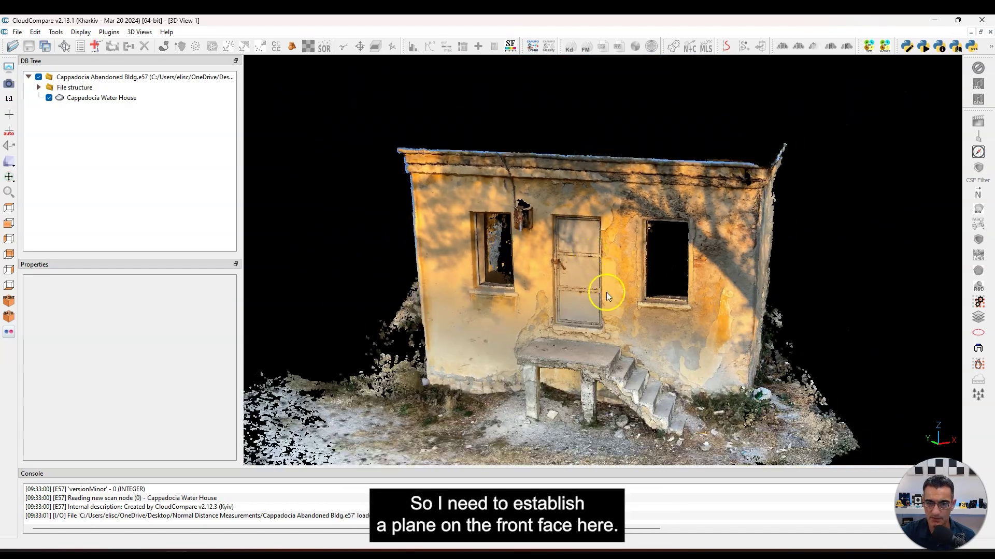
pyautogui.moveTo(606, 292); pyautogui.dragTo(584, 369)
pyautogui.scroll(5, 404, 243)
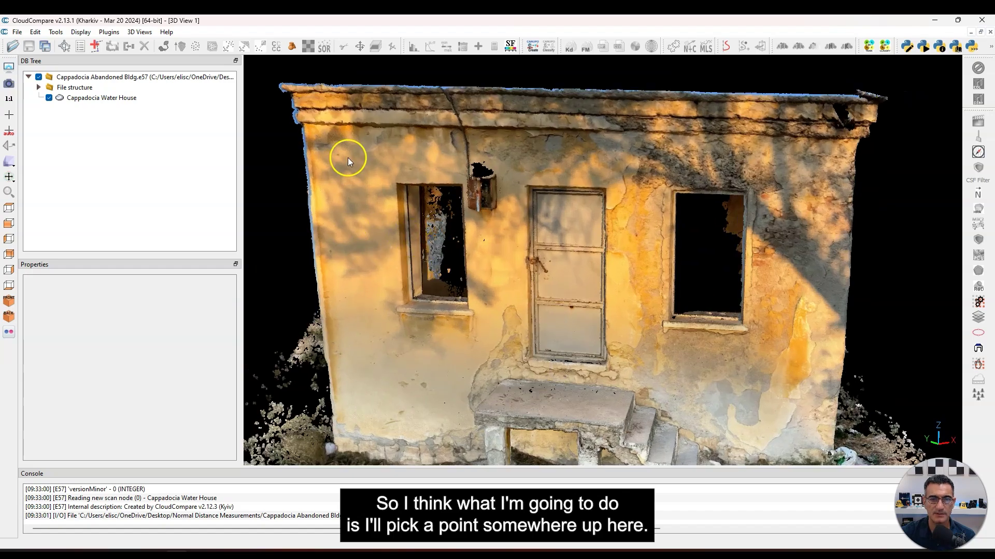
pyautogui.moveTo(328, 138)
pyautogui.mouseDown()
pyautogui.moveTo(411, 337)
pyautogui.moveTo(575, 296)
pyautogui.mouseUp()
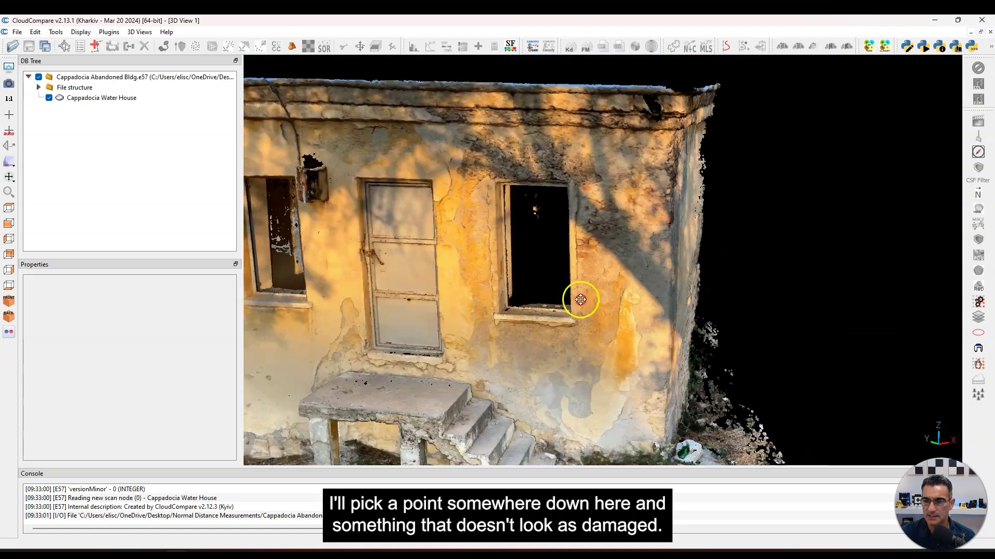
pyautogui.moveTo(575, 295); pyautogui.dragTo(595, 284, button='right')
pyautogui.moveTo(595, 284); pyautogui.dragTo(300, 287)
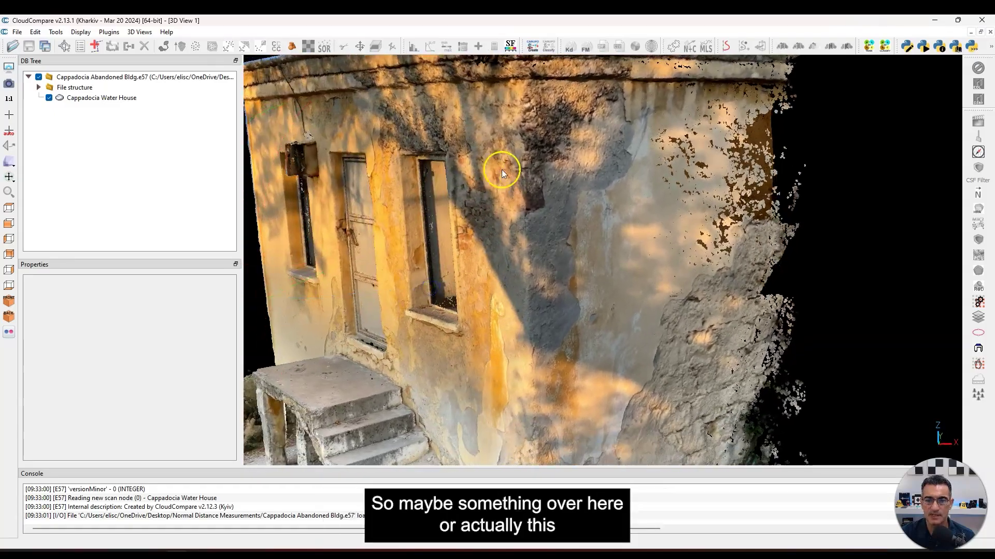
pyautogui.moveTo(452, 302); pyautogui.dragTo(662, 262)
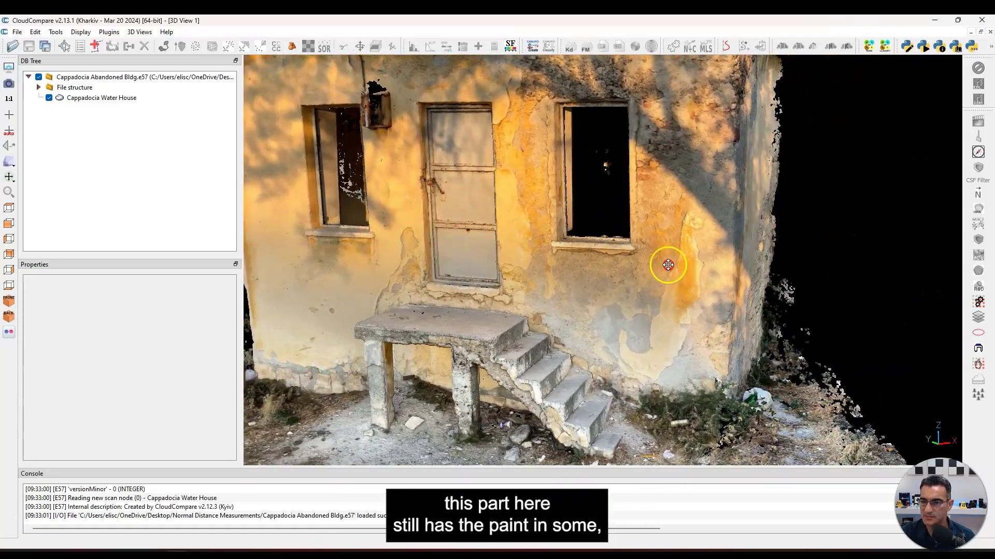
pyautogui.scroll(2, 659, 300)
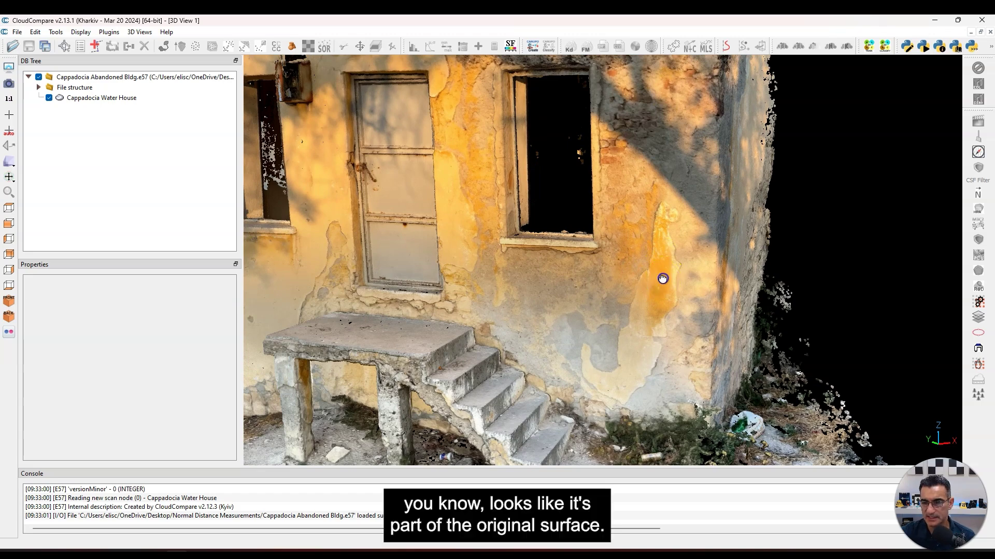
pyautogui.scroll(1, 676, 270)
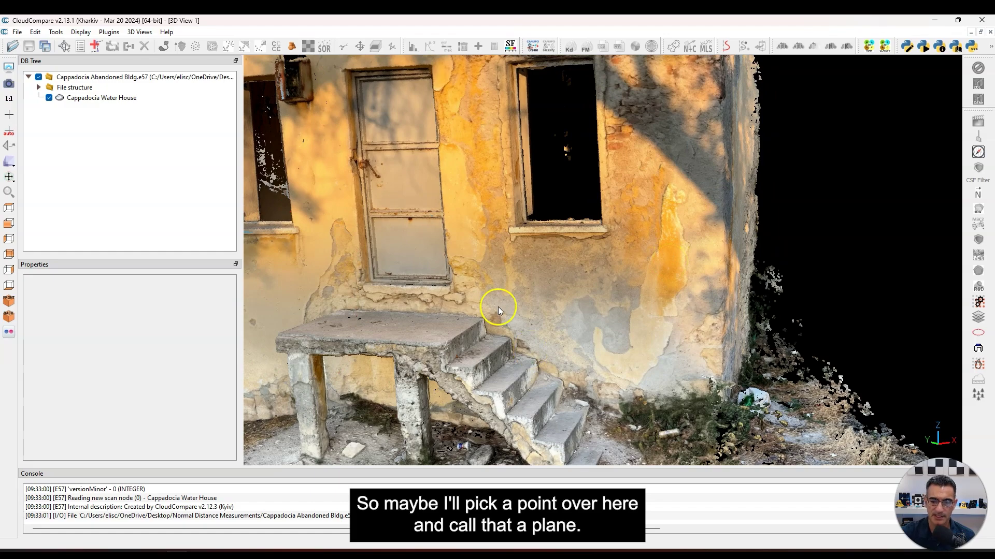
pyautogui.scroll(-5, 498, 307)
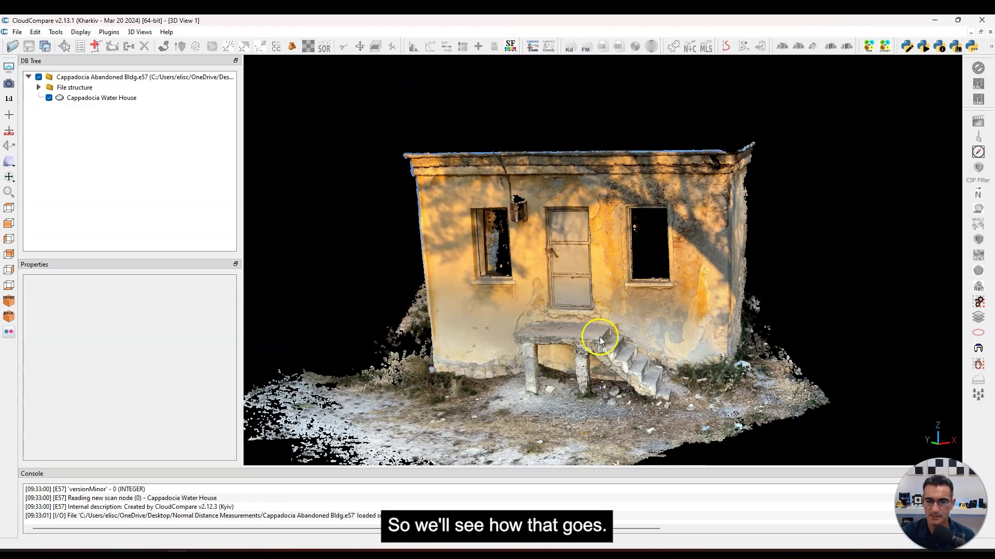
pyautogui.moveTo(599, 336); pyautogui.dragTo(471, 309)
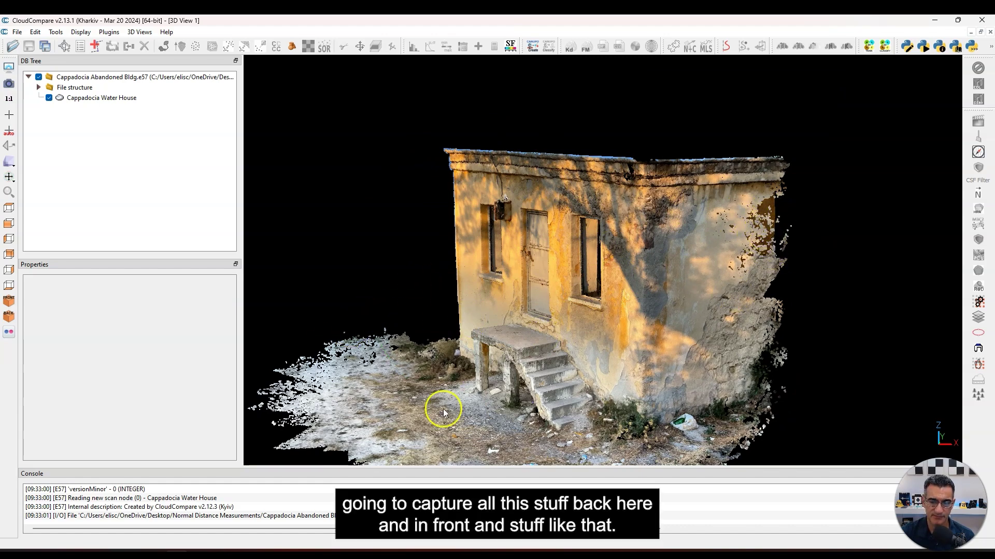
pyautogui.moveTo(444, 413); pyautogui.dragTo(590, 305)
pyautogui.scroll(2, 598, 344)
pyautogui.scroll(1, 533, 314)
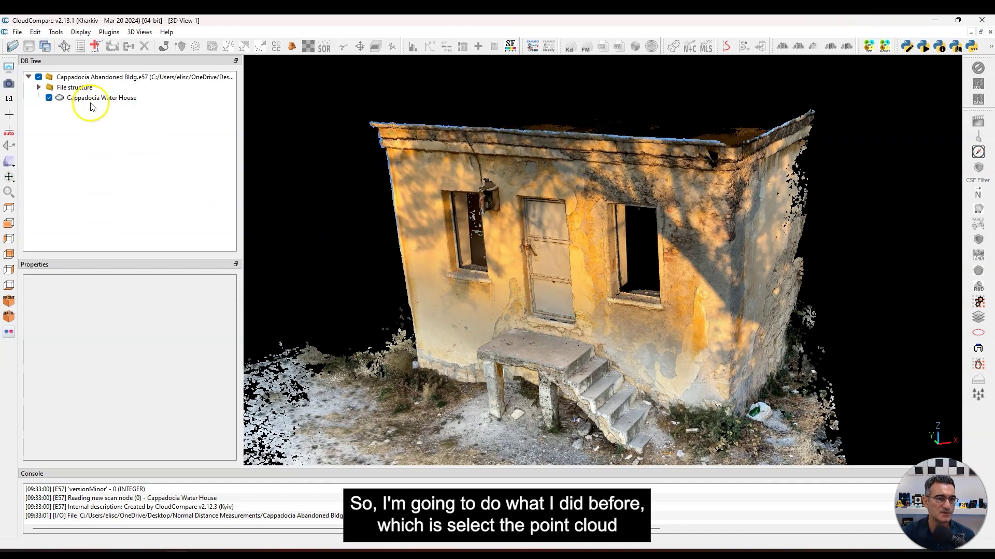
# Select Cappadocia Water House and start a Cross Section clipping box on it.
pyautogui.click(91, 100)
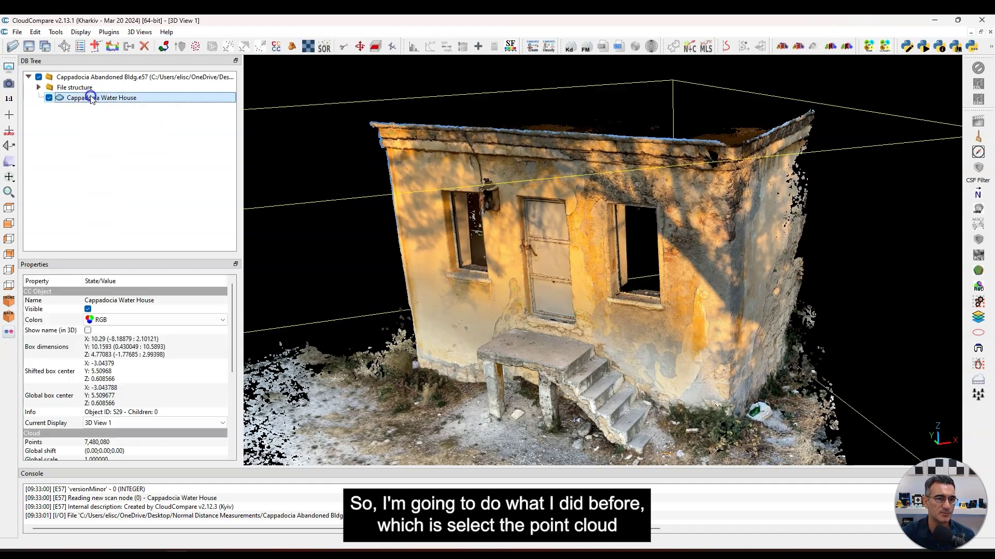
pyautogui.click(376, 48)
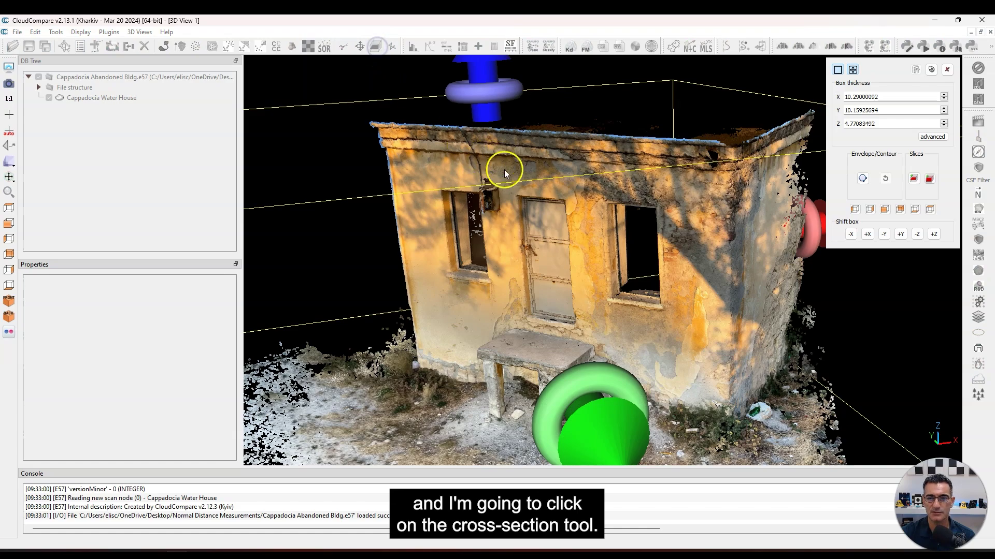
pyautogui.scroll(-3, 505, 170)
pyautogui.moveTo(505, 173); pyautogui.dragTo(677, 300)
pyautogui.scroll(4, 567, 244)
pyautogui.scroll(2, 566, 243)
pyautogui.scroll(-4, 684, 144)
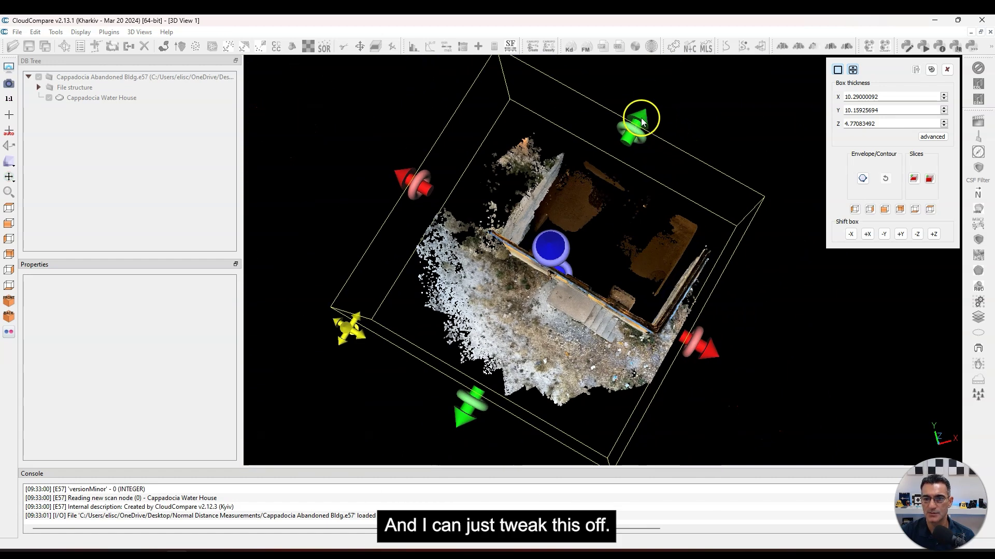
# Flatten the box's depth to a thin slice and pull in its left and right sides.
pyautogui.moveTo(642, 117); pyautogui.dragTo(574, 251)
pyautogui.moveTo(464, 419); pyautogui.dragTo(728, 157)
pyautogui.scroll(5, 592, 295)
pyautogui.scroll(3, 593, 295)
pyautogui.scroll(-5, 591, 300)
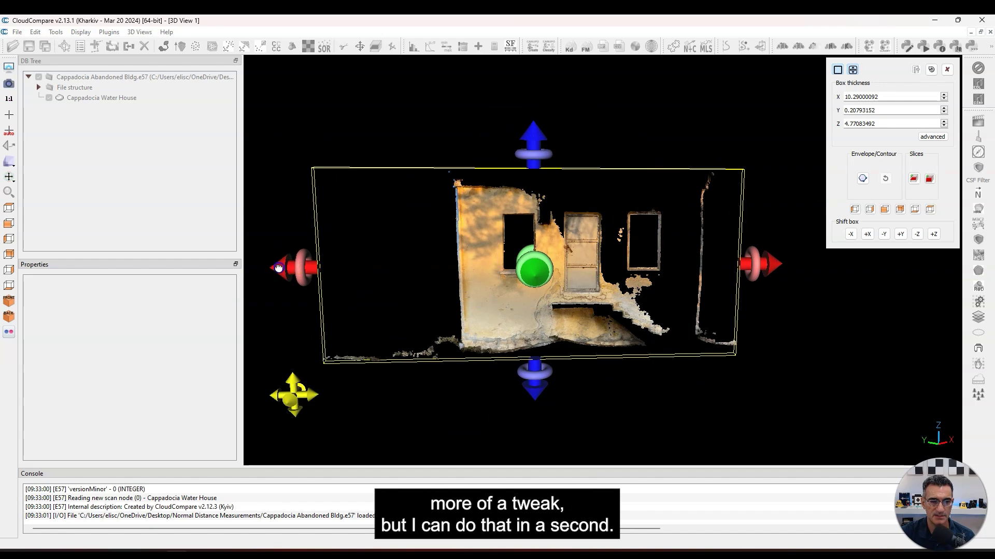
pyautogui.moveTo(286, 264); pyautogui.dragTo(411, 260)
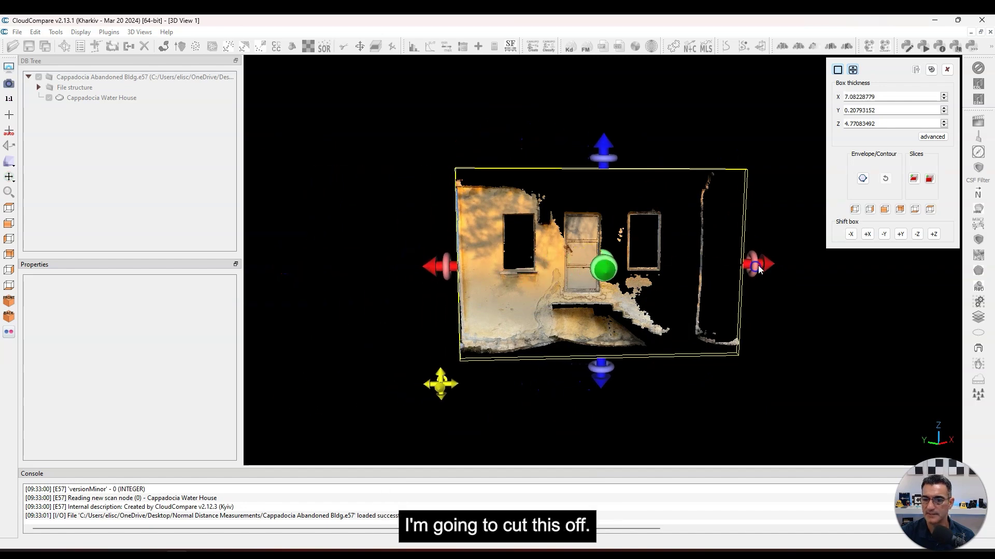
pyautogui.moveTo(772, 268); pyautogui.dragTo(735, 265)
# Rotate the slab to align with the wall and set its thickness to about 0.1.
pyautogui.moveTo(640, 67); pyautogui.dragTo(598, 238)
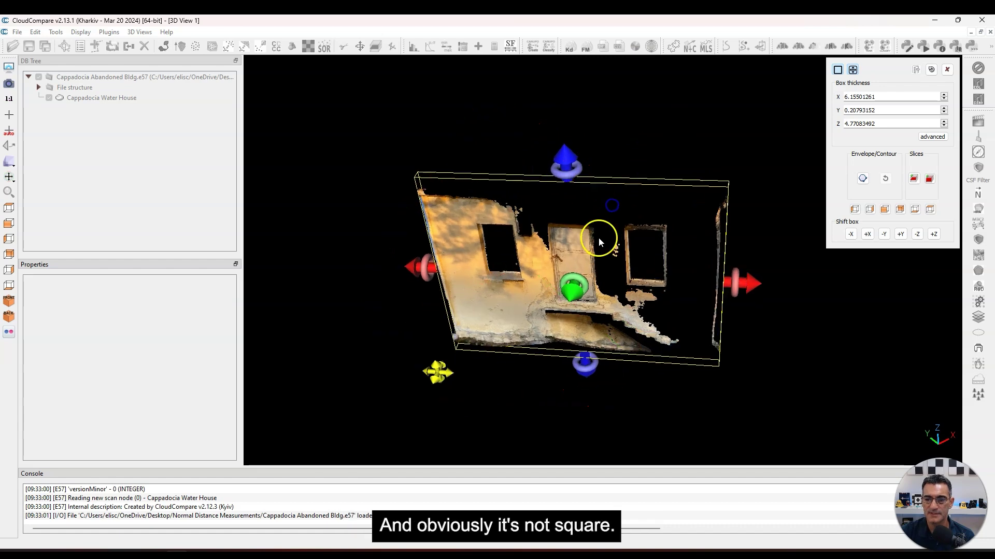
pyautogui.scroll(5, 530, 157)
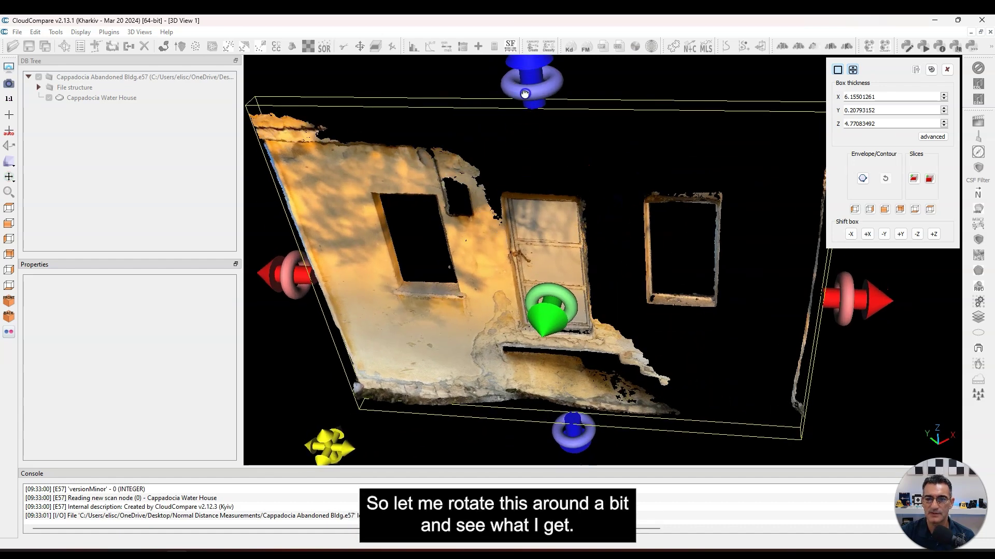
pyautogui.moveTo(529, 93); pyautogui.dragTo(530, 94)
pyautogui.scroll(-5, 562, 130)
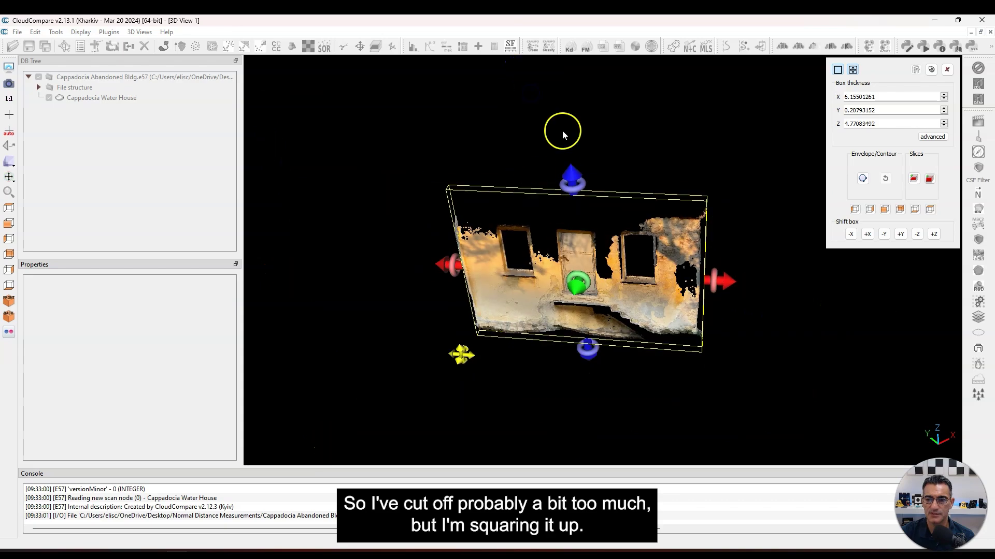
pyautogui.moveTo(562, 130); pyautogui.dragTo(579, 299)
pyautogui.moveTo(584, 263)
pyautogui.mouseDown()
pyautogui.moveTo(578, 279)
pyautogui.moveTo(576, 263)
pyautogui.mouseUp()
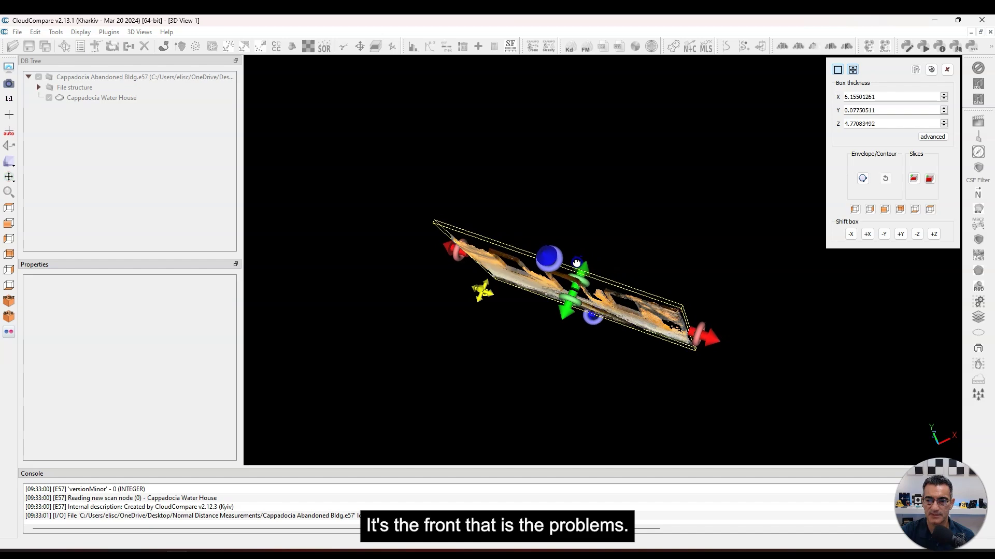
pyautogui.moveTo(564, 310); pyautogui.dragTo(570, 290)
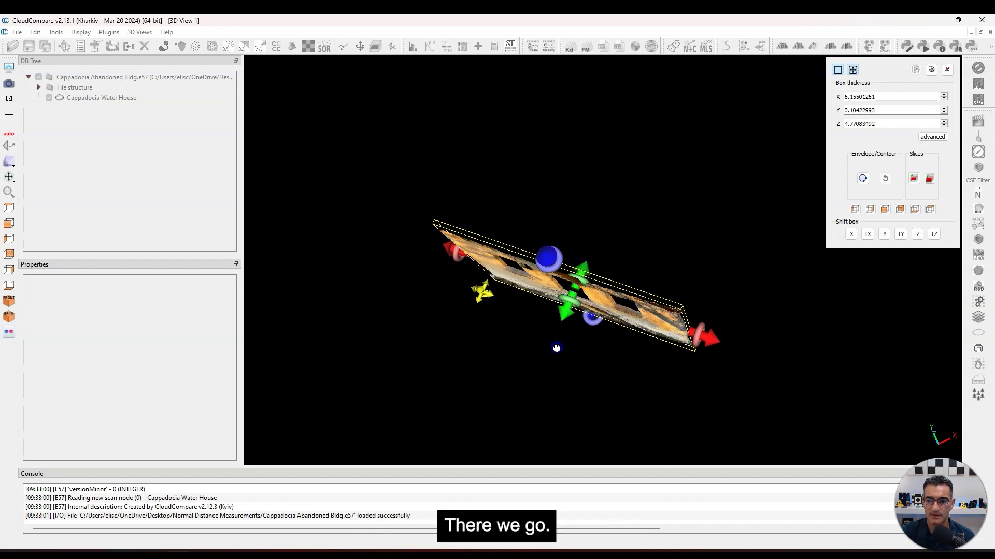
pyautogui.press('5')
pyautogui.moveTo(656, 195); pyautogui.dragTo(559, 281)
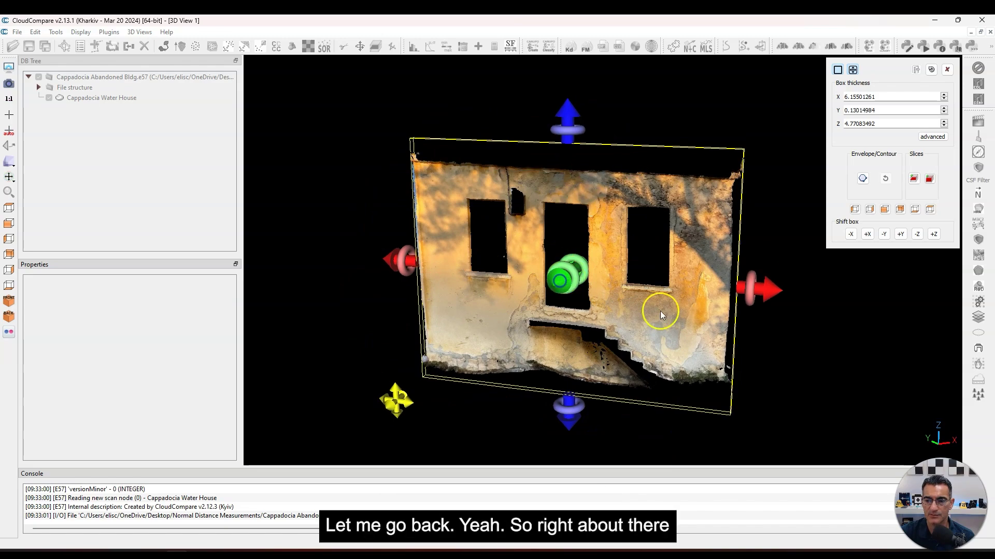
pyautogui.moveTo(782, 246); pyautogui.dragTo(542, 288)
pyautogui.scroll(5, 613, 259)
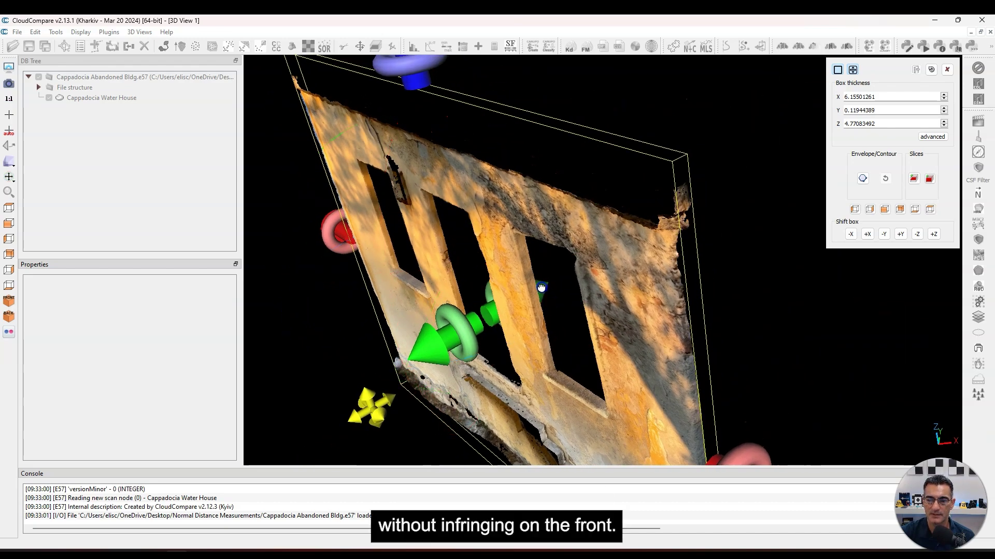
pyautogui.moveTo(541, 288); pyautogui.dragTo(540, 287)
# Lower the box top and raise its bottom to exclude roof and ground, height 4.018.
pyautogui.moveTo(724, 332); pyautogui.dragTo(371, 337)
pyautogui.scroll(3, 521, 262)
pyautogui.moveTo(574, 136); pyautogui.dragTo(582, 156)
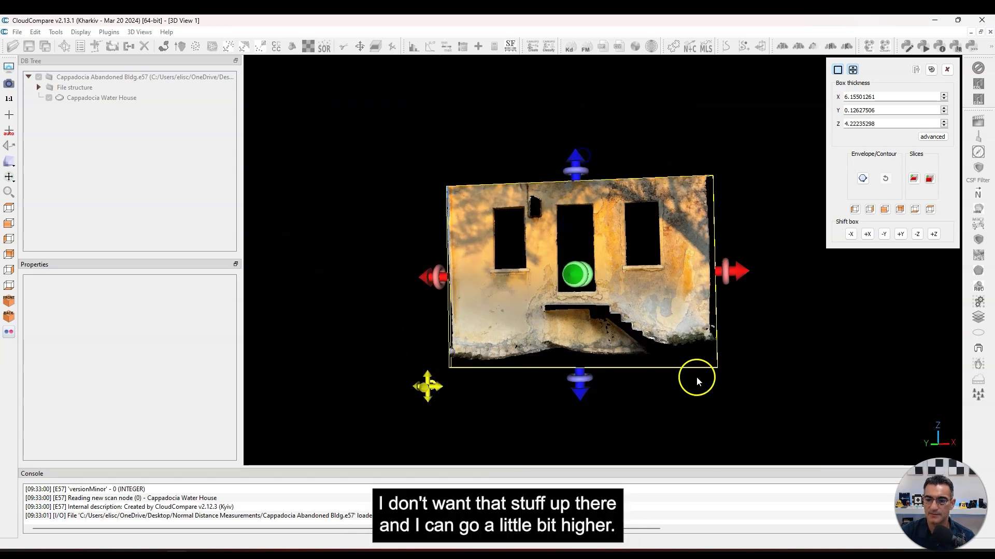
pyautogui.moveTo(582, 395); pyautogui.dragTo(749, 341)
# Export the clipped wall as Cappadocia Water House.section and close the Cross Section tool.
pyautogui.click(910, 180)
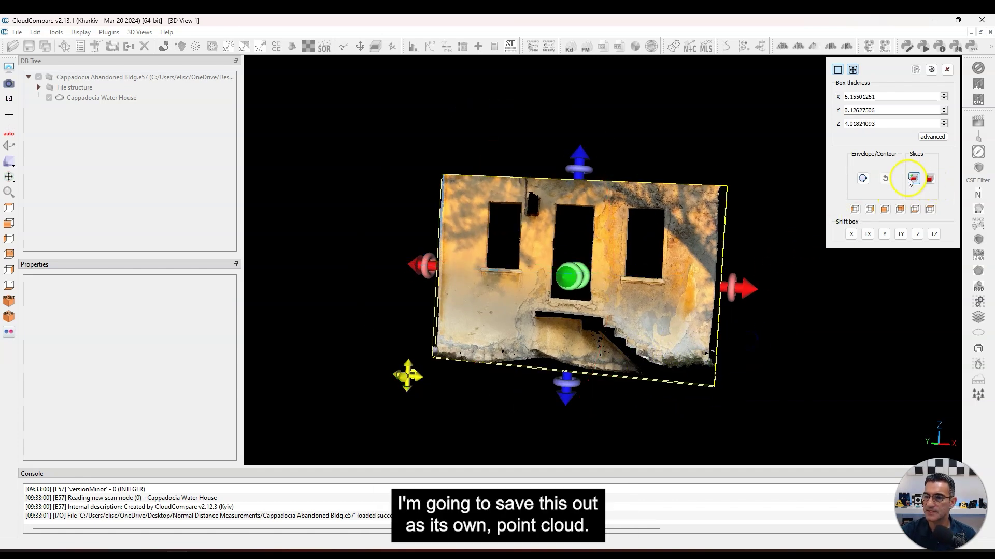
pyautogui.click(914, 179)
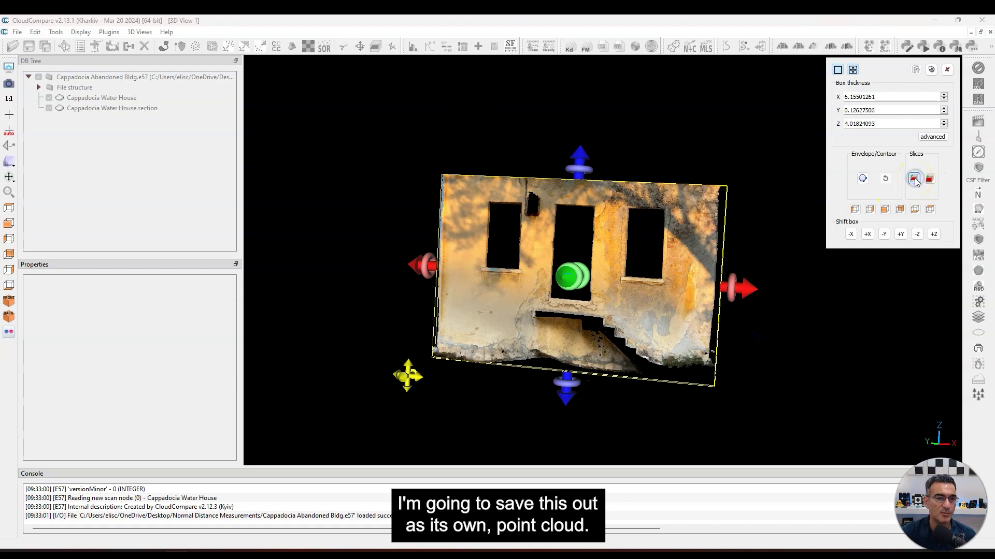
pyautogui.click(947, 69)
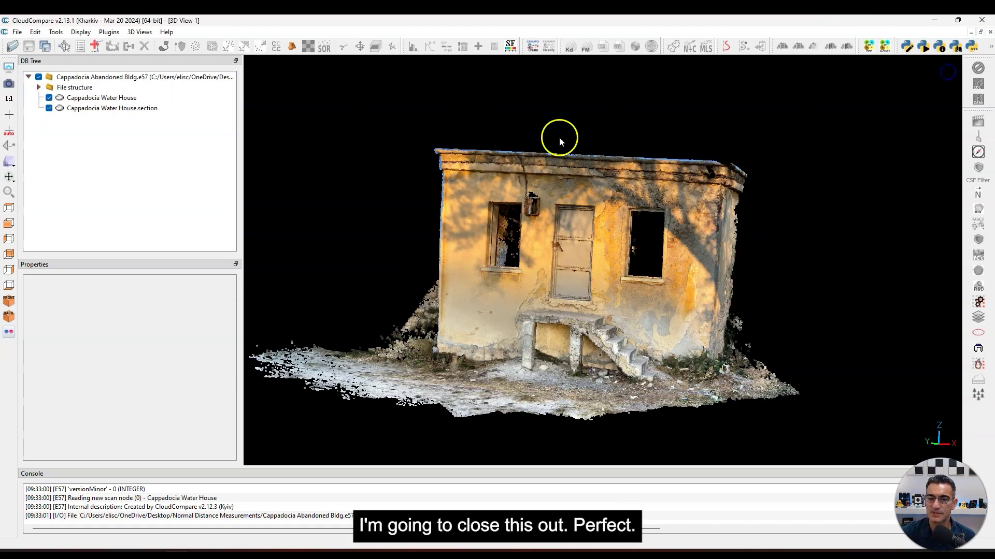
pyautogui.moveTo(498, 296); pyautogui.dragTo(682, 253)
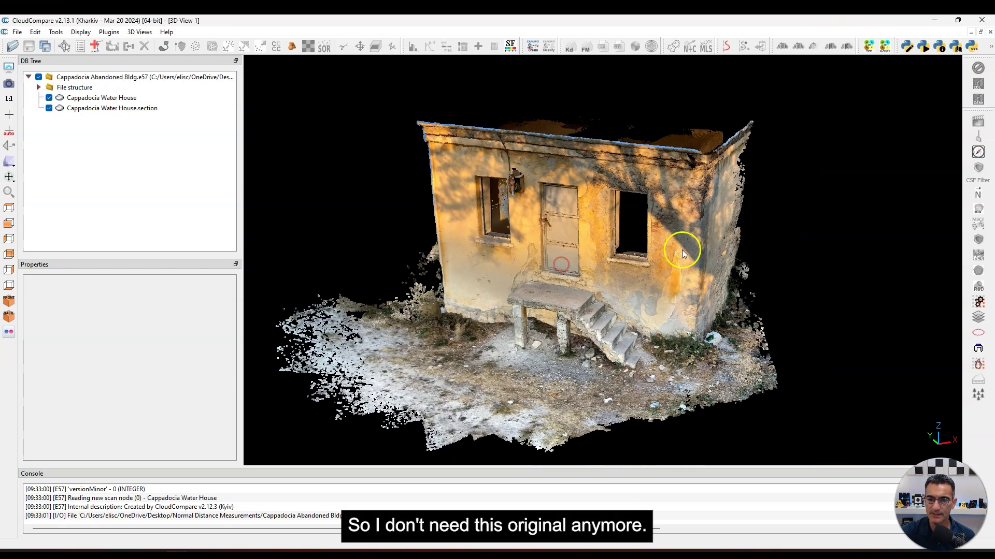
# Hide the original Water House cloud and select the front-wall section.
pyautogui.click(49, 98)
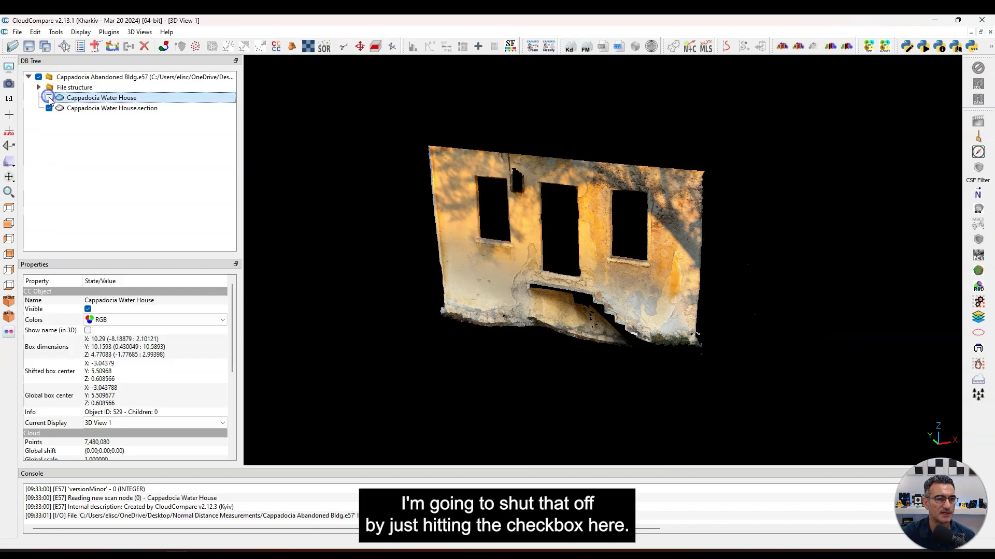
pyautogui.click(109, 109)
pyautogui.moveTo(445, 307); pyautogui.dragTo(526, 220)
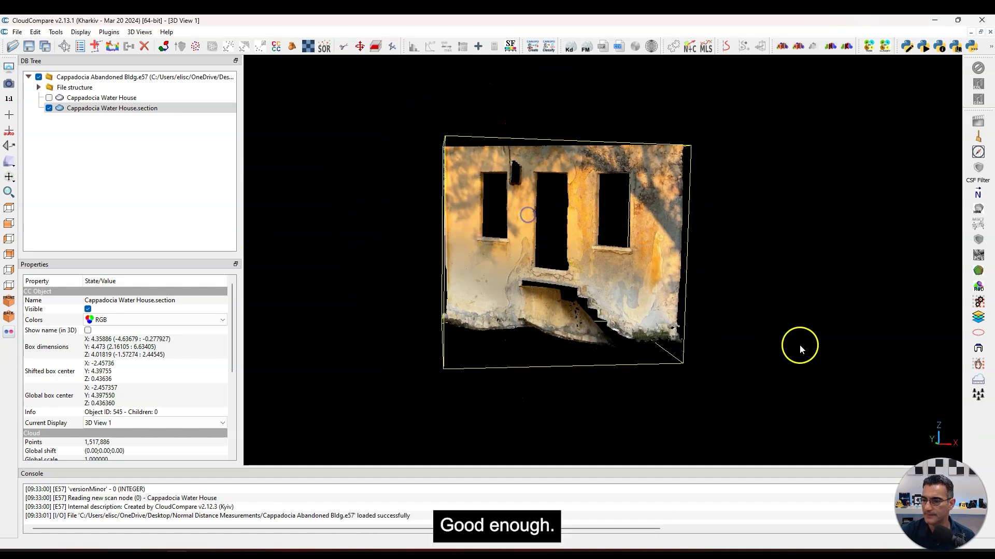
# Fit an MPlane through three wall points (upper-left, lower-left, right), giving distances 0 to 0.106.
pyautogui.click(978, 381)
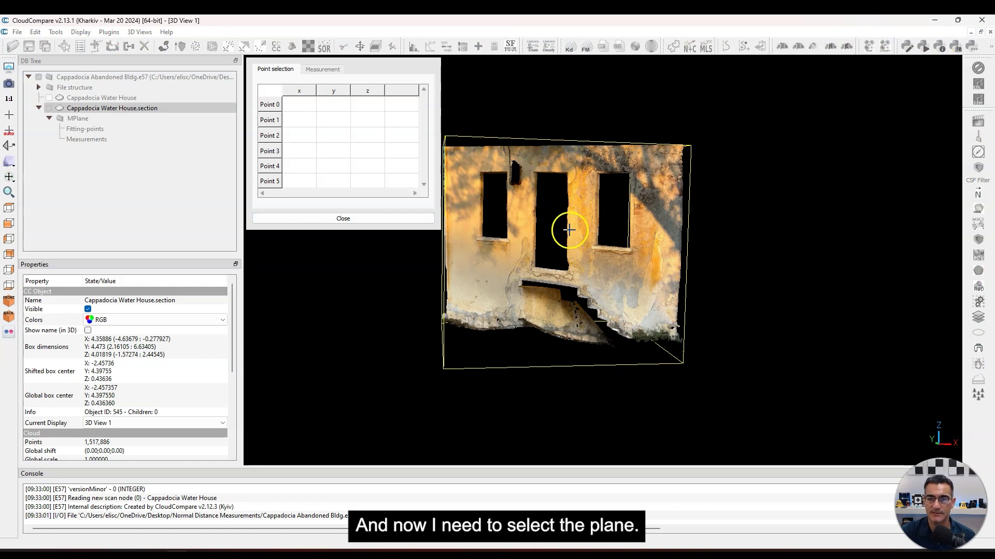
pyautogui.moveTo(569, 229); pyautogui.dragTo(534, 187)
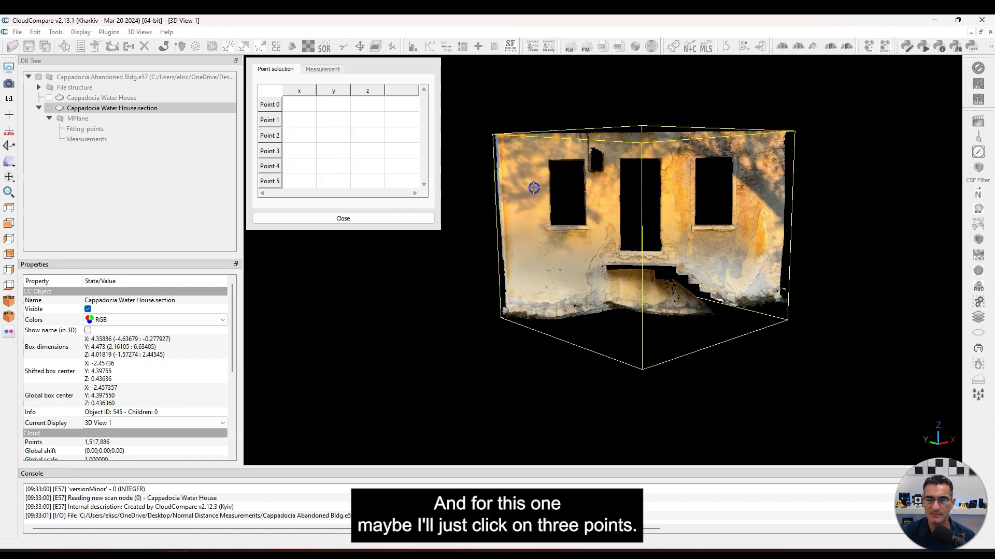
pyautogui.scroll(5, 534, 188)
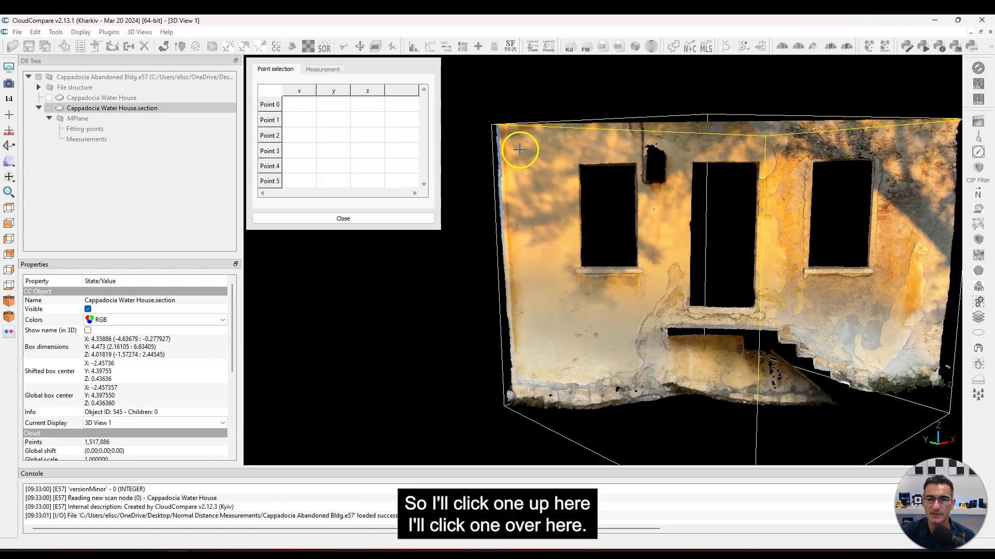
pyautogui.click(520, 146)
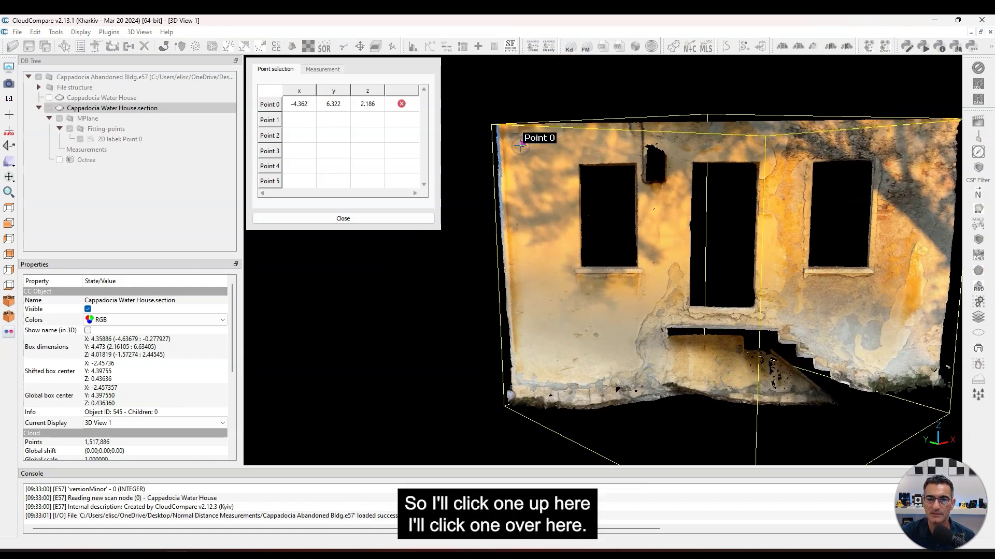
pyautogui.click(539, 363)
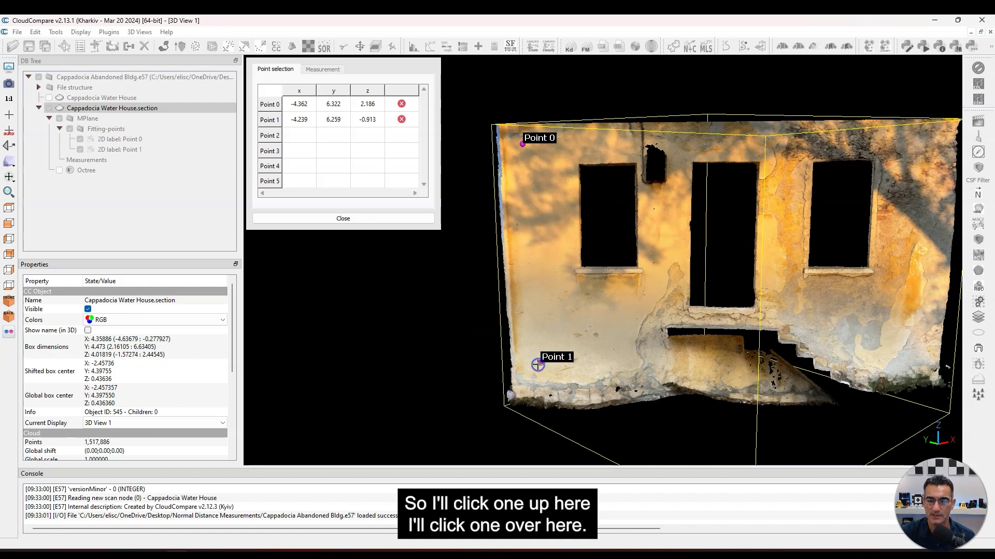
pyautogui.click(915, 288)
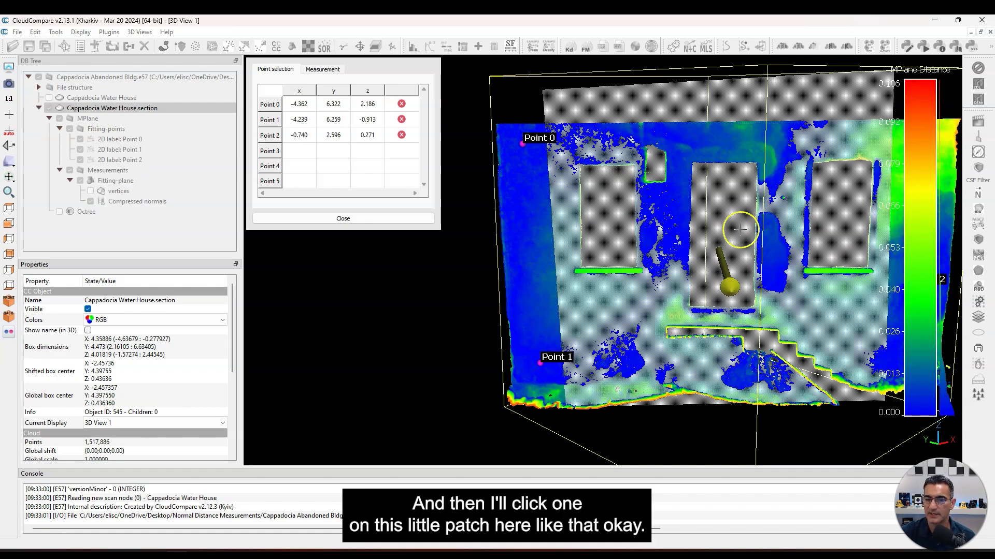
pyautogui.scroll(-5, 702, 218)
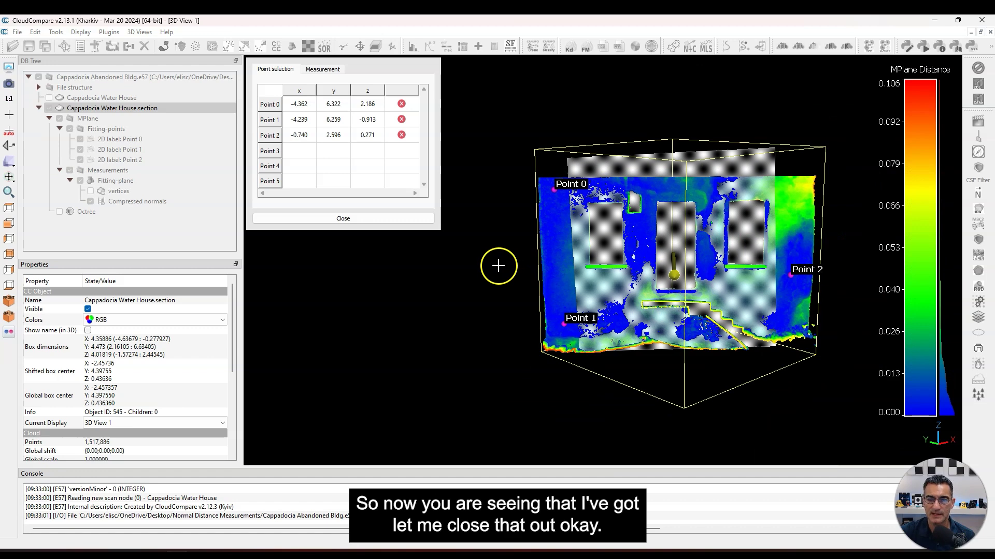
pyautogui.click(385, 220)
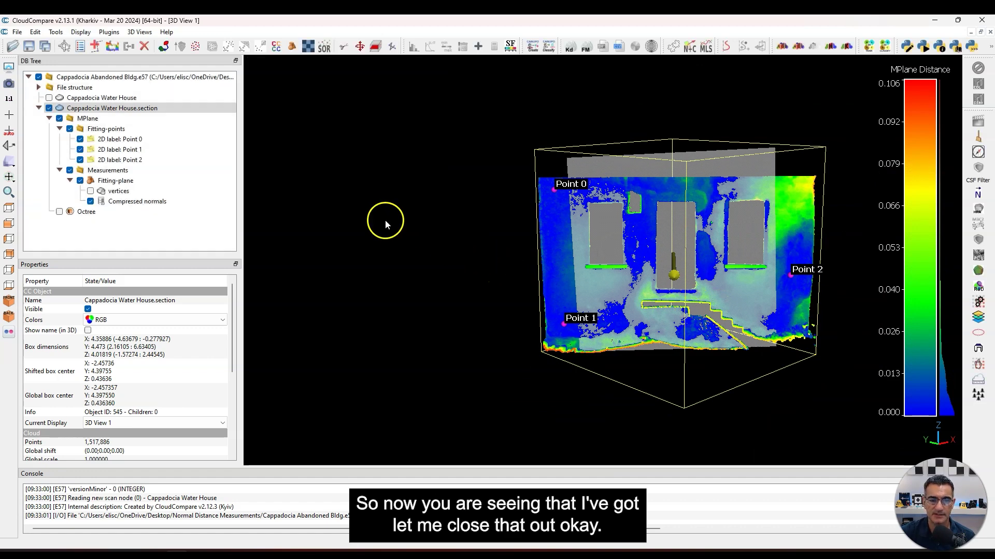
pyautogui.click(714, 311)
pyautogui.moveTo(714, 311); pyautogui.dragTo(713, 237)
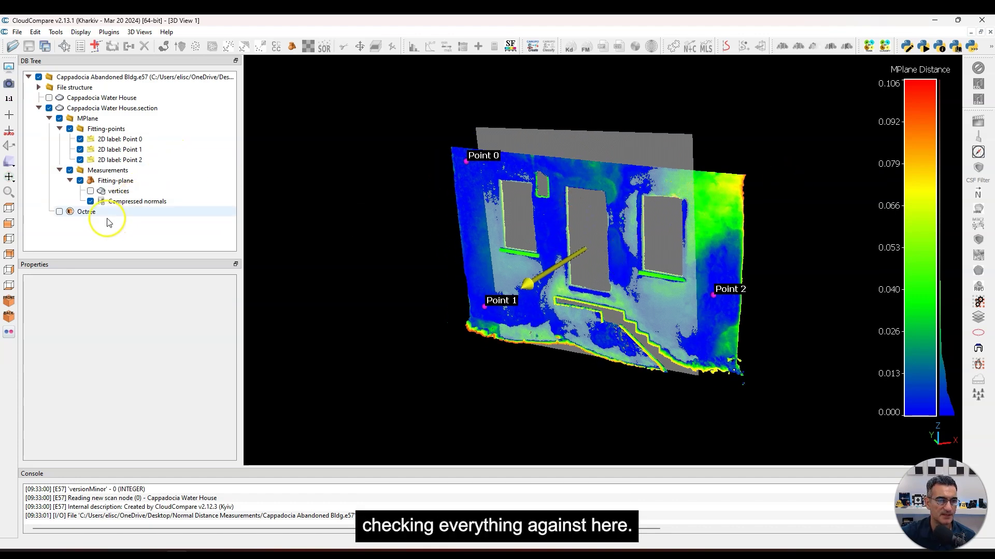
# Hide the fitting plane's Measurements entry and face the wall.
pyautogui.click(70, 169)
pyautogui.moveTo(549, 270); pyautogui.dragTo(656, 330)
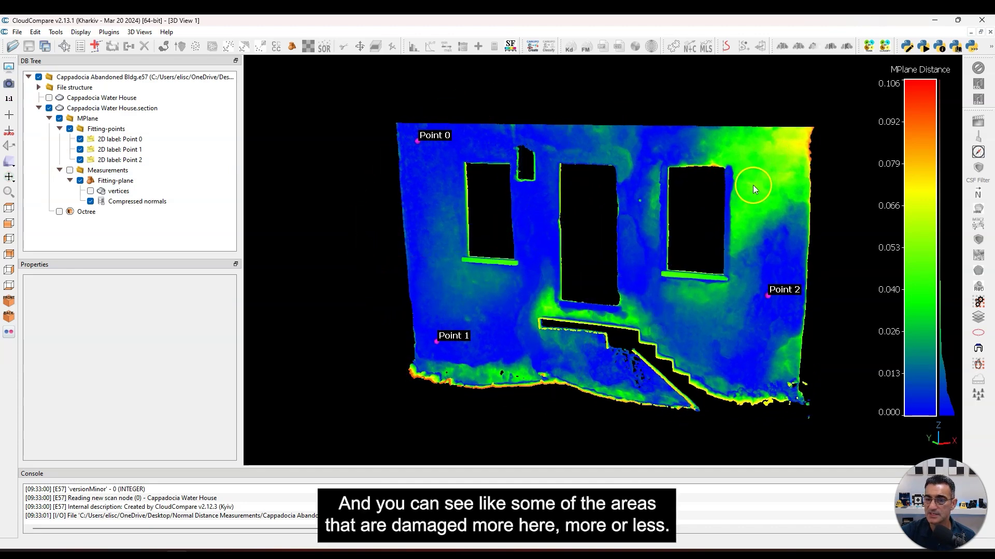
pyautogui.scroll(3, 572, 303)
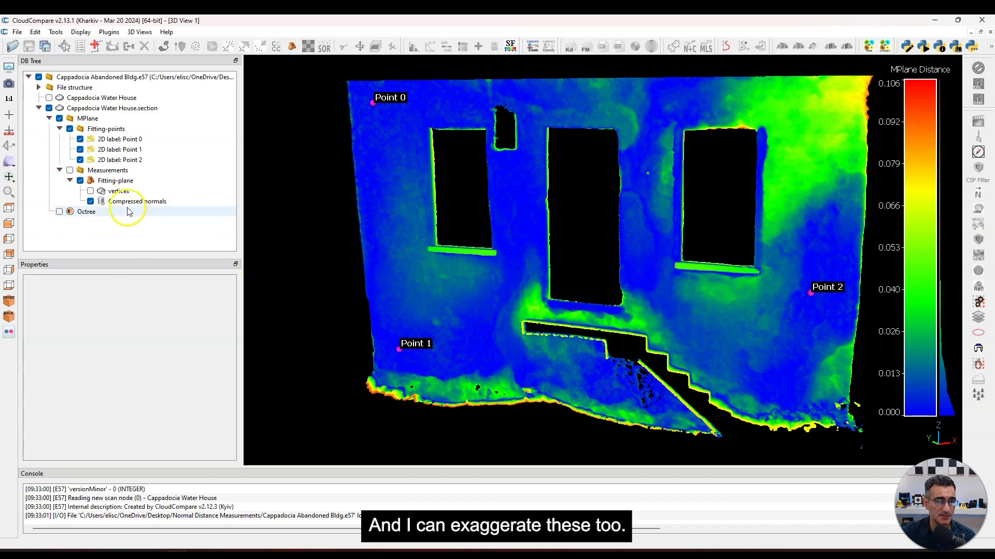
# Lower the MPlane Distance saturation to 0.0437 so deviating areas show red.
pyautogui.click(97, 108)
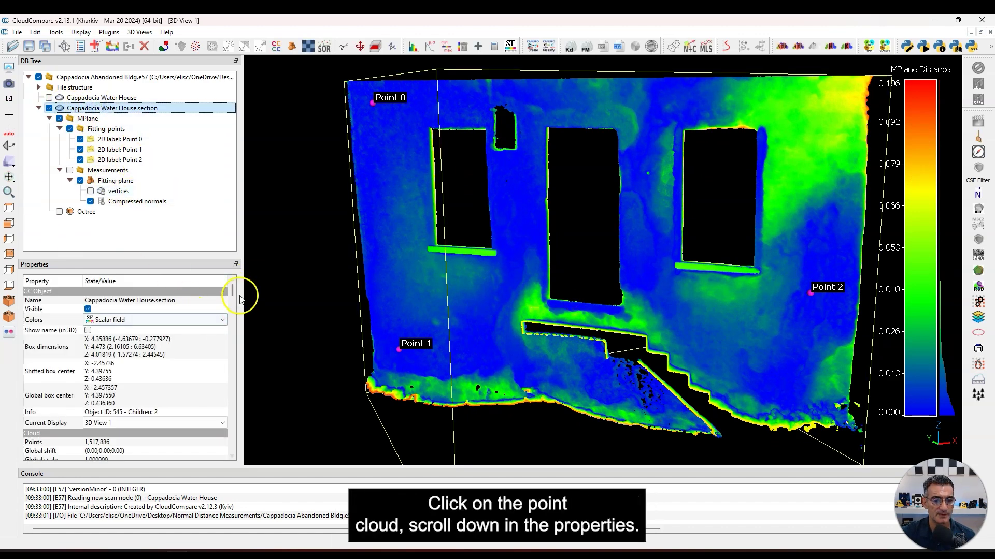
pyautogui.moveTo(232, 288); pyautogui.dragTo(232, 420)
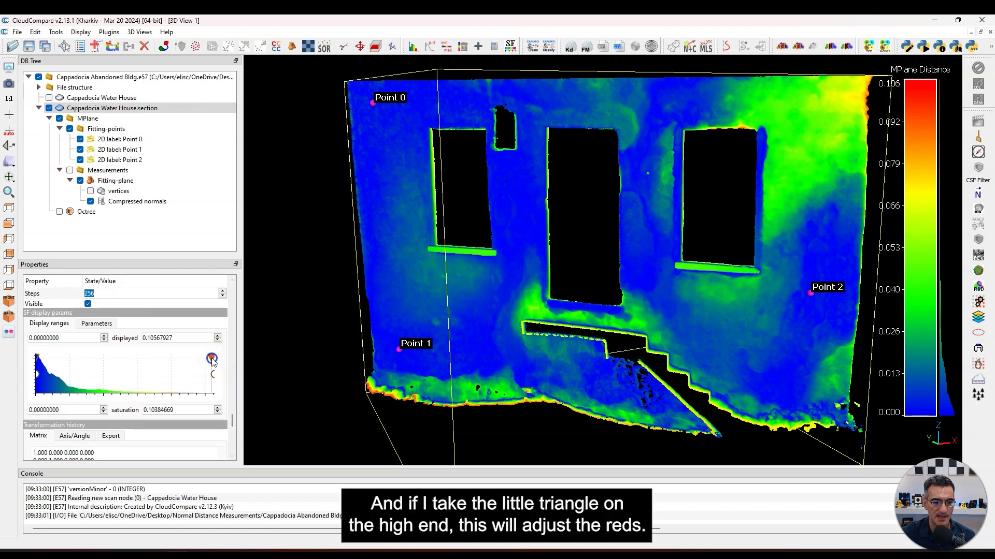
pyautogui.moveTo(210, 362); pyautogui.dragTo(110, 369)
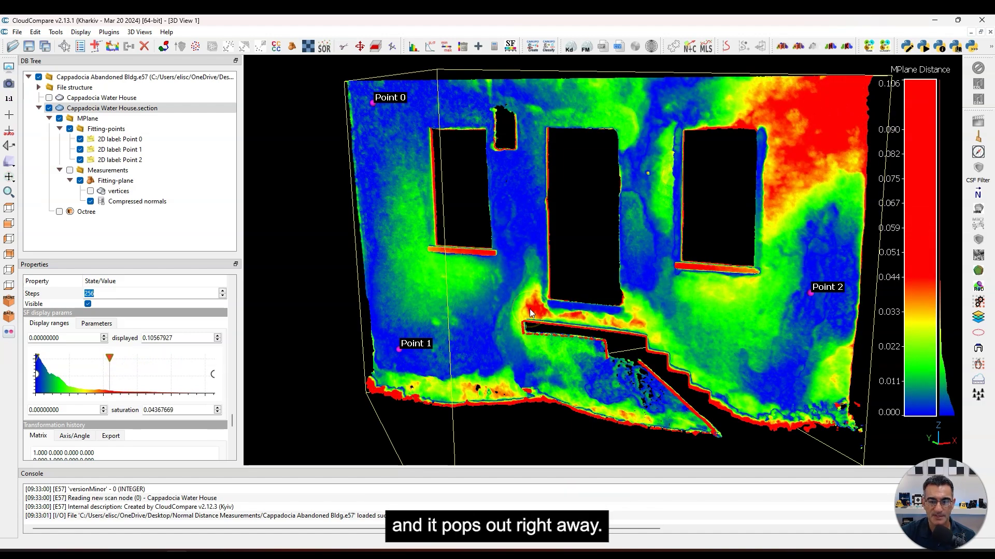
pyautogui.moveTo(529, 310); pyautogui.dragTo(516, 252)
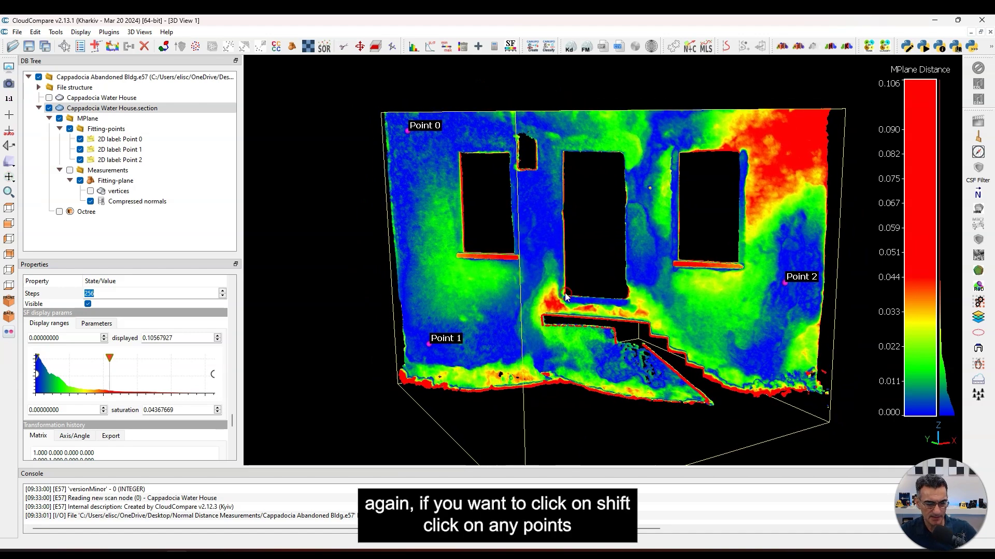
# Add three MPlane distance labels on the wall: 0.003, 0.008 and 0.017.
pyautogui.keyDown('shift'); pyautogui.click(424, 154); pyautogui.keyUp('shift')
pyautogui.keyDown('shift'); pyautogui.click(433, 311); pyautogui.keyUp('shift')
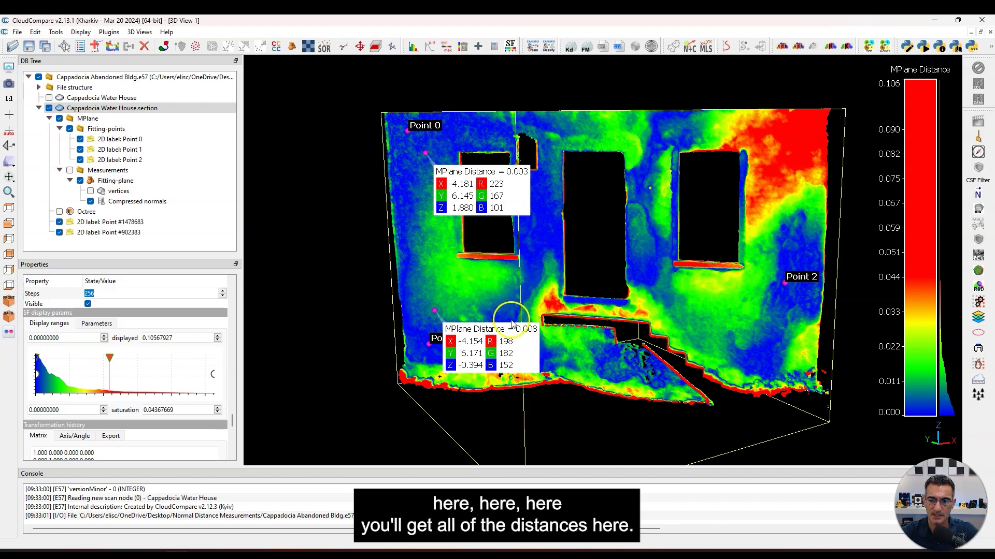
pyautogui.keyDown('shift'); pyautogui.click(744, 296); pyautogui.keyUp('shift')
# Move the 0.017 label top right, 0.003 top left and 0.008 to the left.
pyautogui.moveTo(786, 324); pyautogui.dragTo(764, 116)
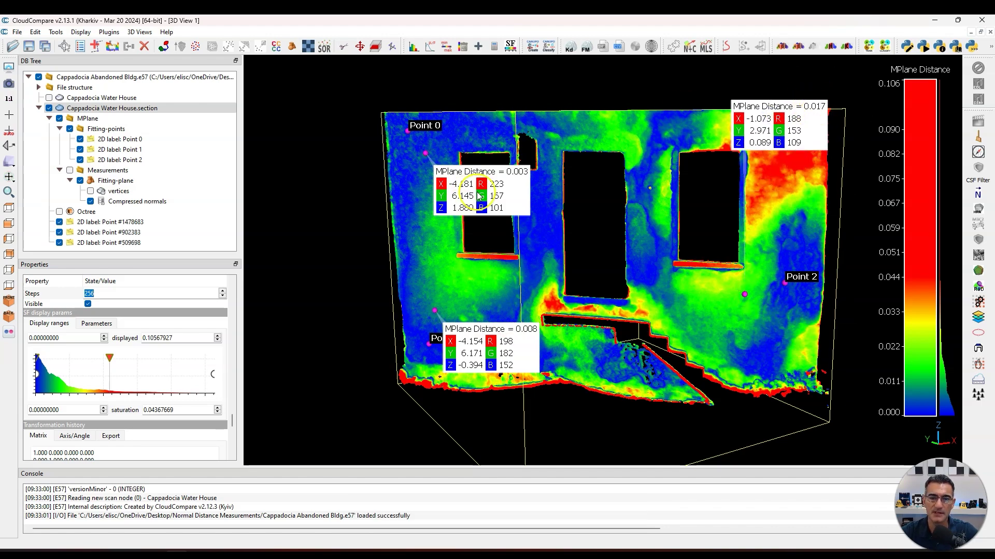
pyautogui.moveTo(474, 184); pyautogui.dragTo(310, 101)
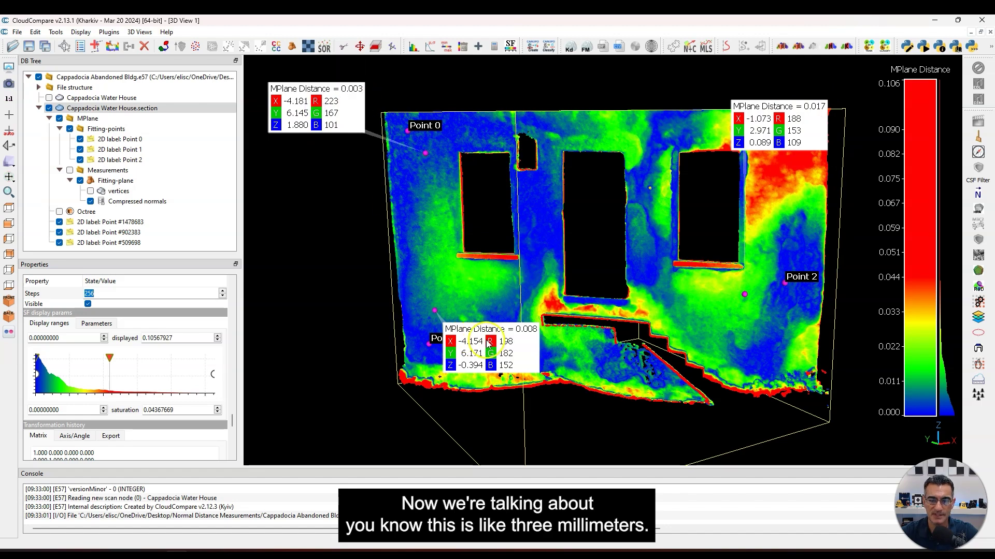
pyautogui.moveTo(533, 336); pyautogui.dragTo(356, 268)
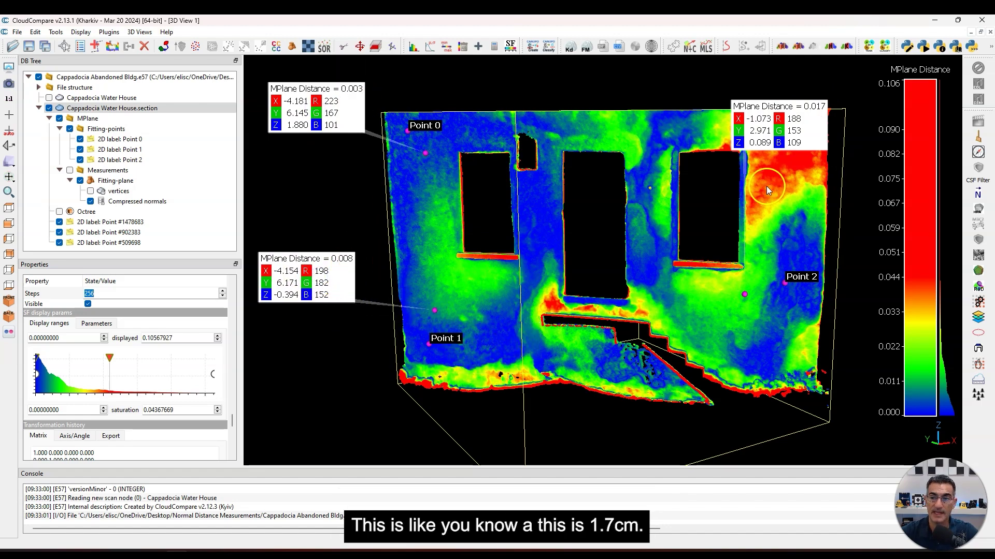
pyautogui.moveTo(827, 111); pyautogui.dragTo(827, 89)
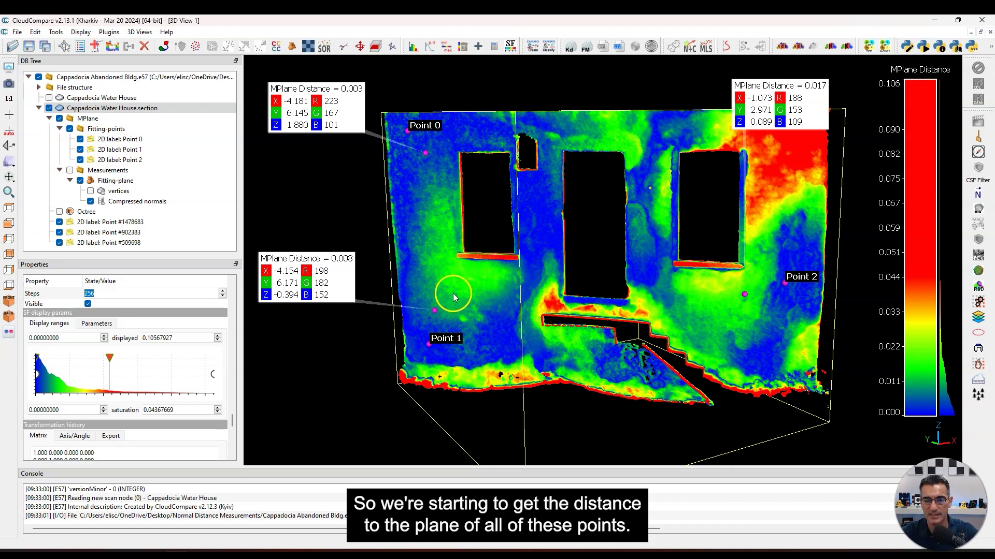
pyautogui.moveTo(533, 244); pyautogui.dragTo(574, 274)
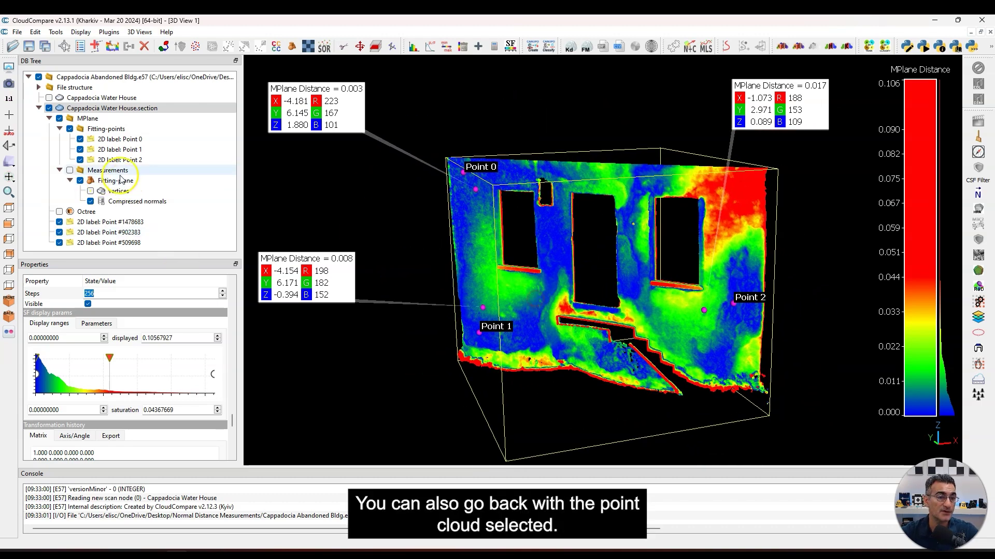
# Reopen the MPlane normal-distance tool on the Water House section cloud, set to unsigned measurement.
pyautogui.click(87, 107)
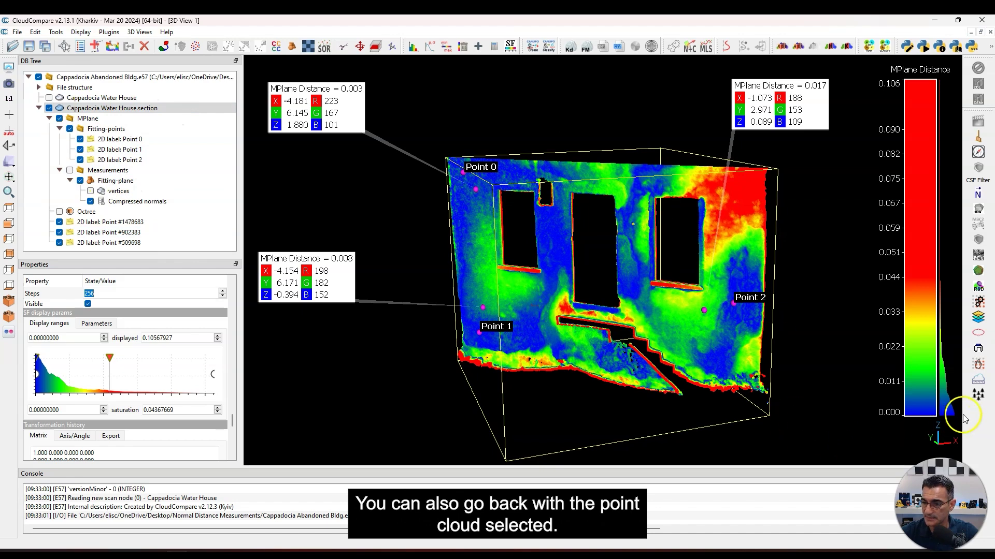
pyautogui.click(986, 387)
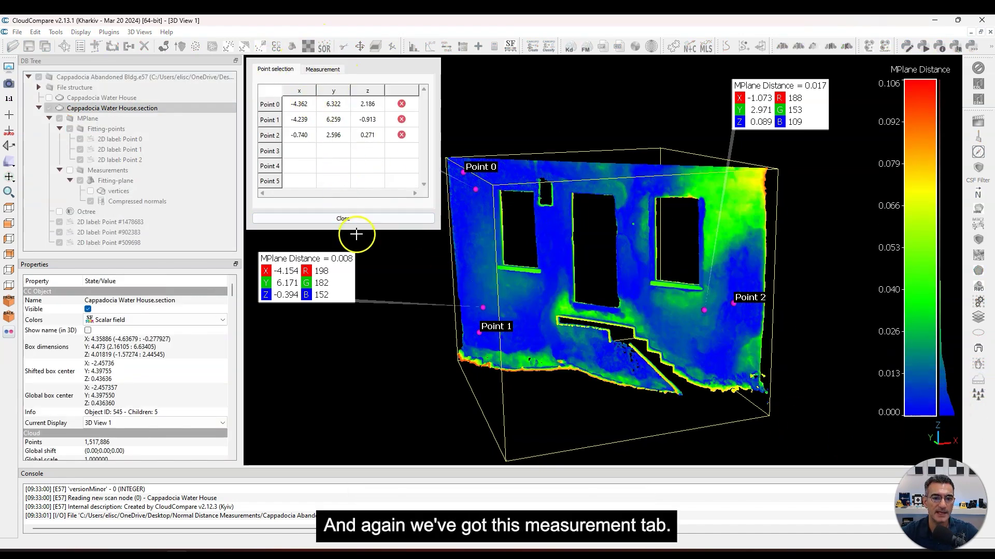
pyautogui.click(323, 70)
pyautogui.click(279, 94)
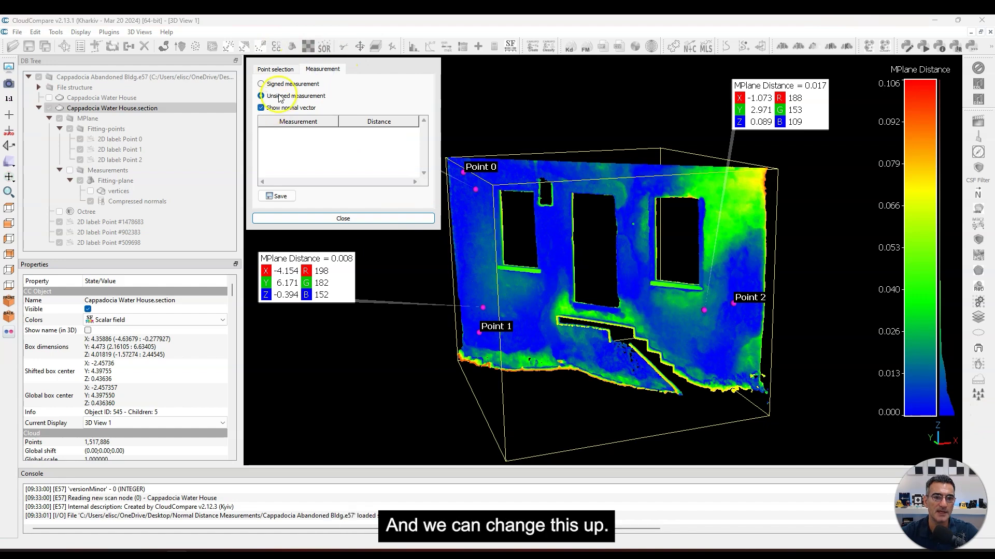